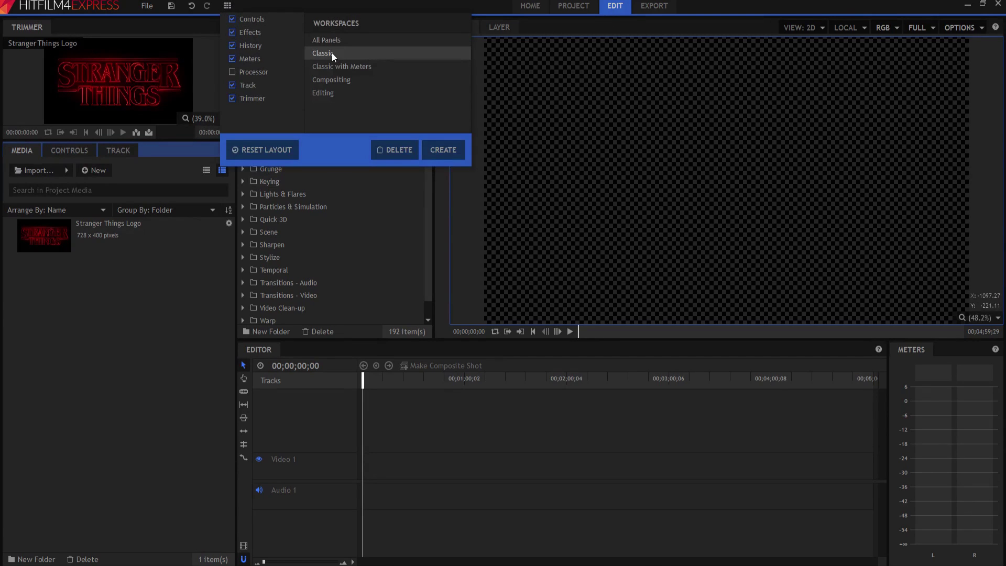
# Switch to the Editing workspace layout and enlarge the Stranger Things Logo preview in the Trimmer to fit
pyautogui.click(335, 92)
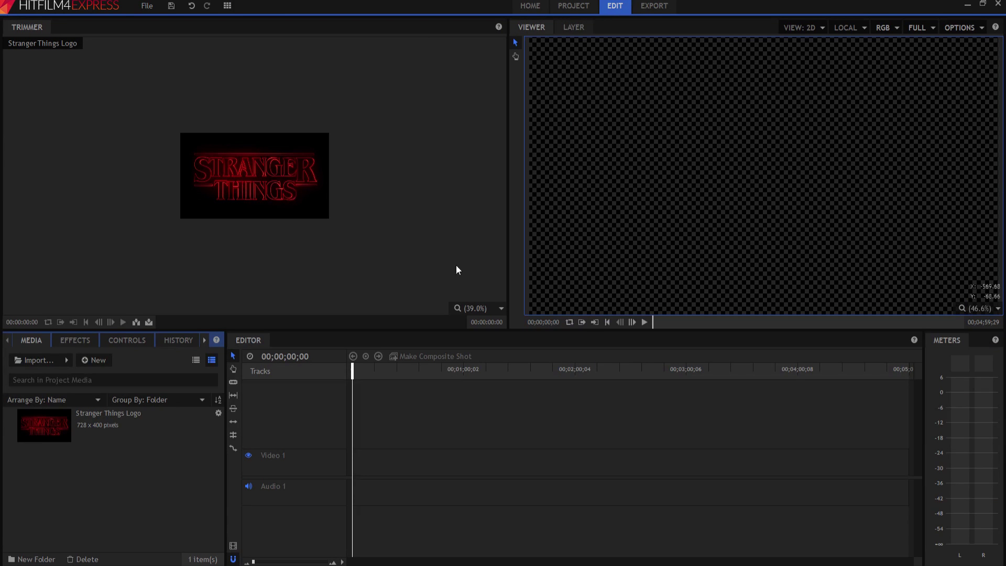
pyautogui.click(477, 309)
pyautogui.click(477, 438)
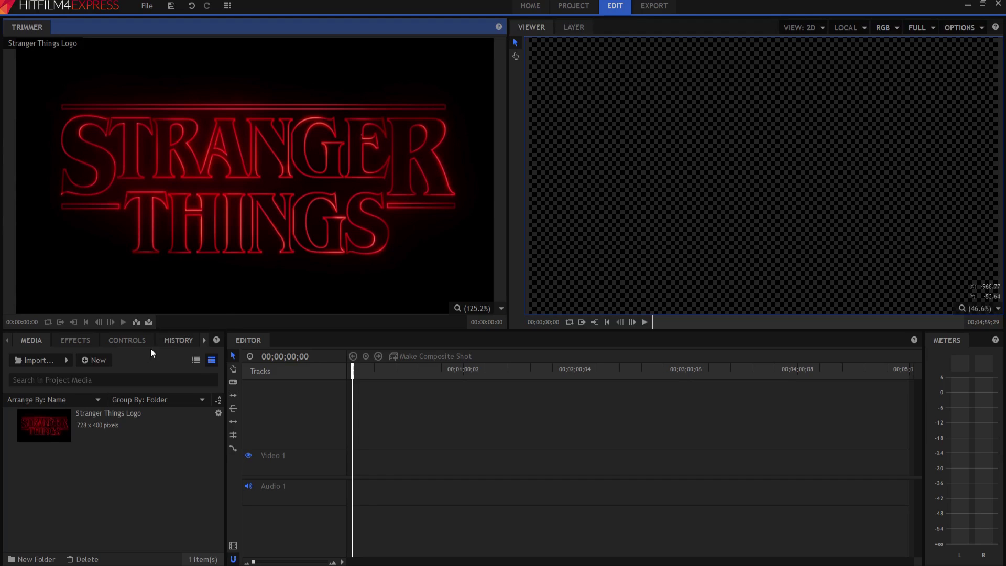
# Create Composite Shot 1 from the 1080p Full HD @ NTSC 29.97 fps template with a 30-second duration
pyautogui.click(97, 360)
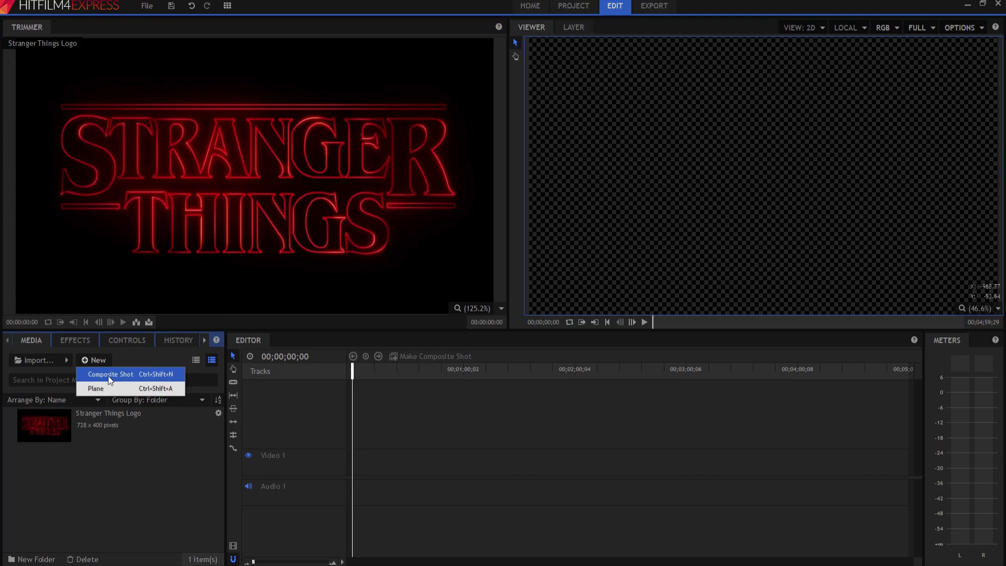
pyautogui.click(118, 374)
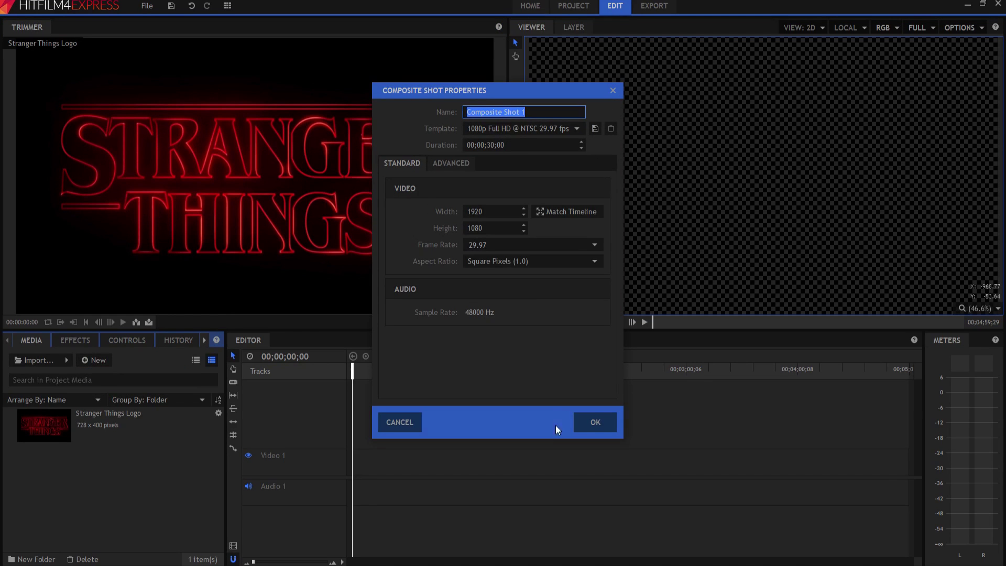
pyautogui.click(594, 425)
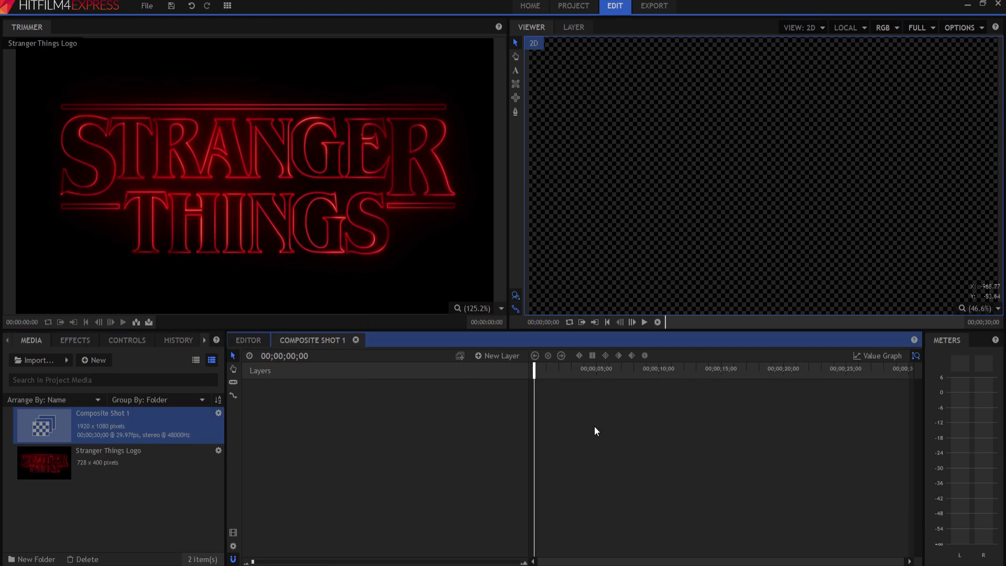
# Add a text layer to the composite shot with a text box 1920 wide and about 600 high
pyautogui.click(496, 356)
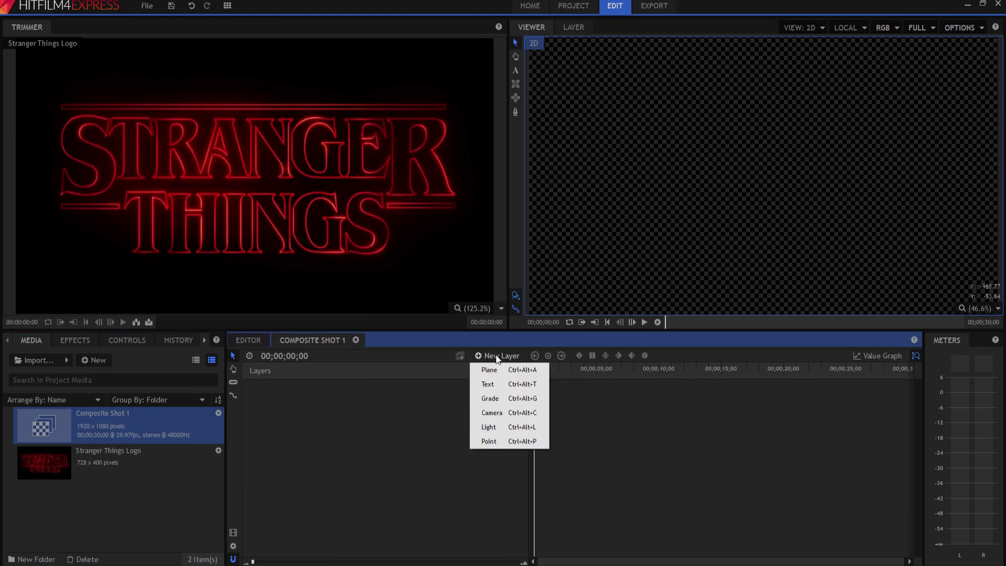
pyautogui.click(511, 387)
pyautogui.hotkey('ctrl', 'a')
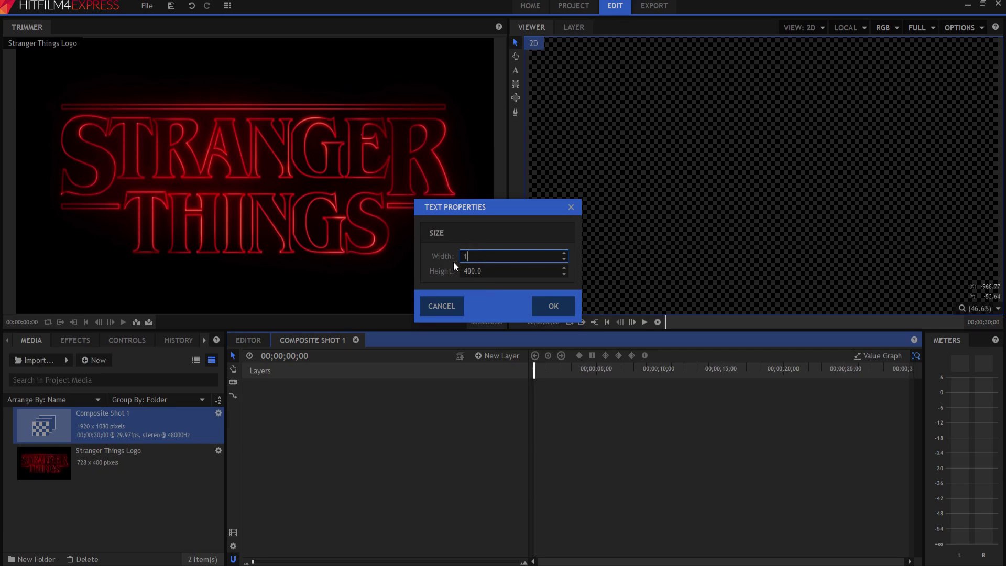
pyautogui.press('Tab')
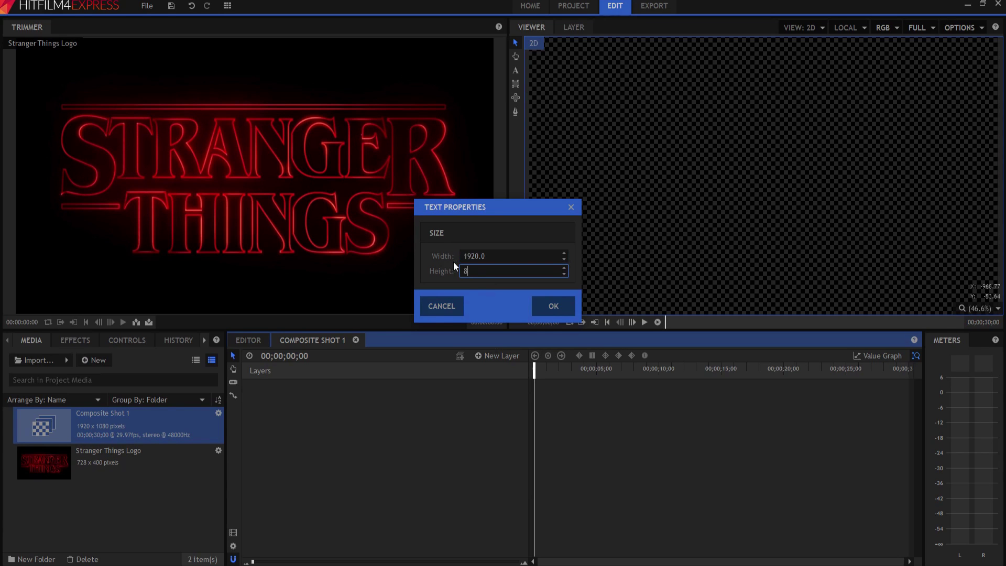
pyautogui.write('600')
pyautogui.press('Return')
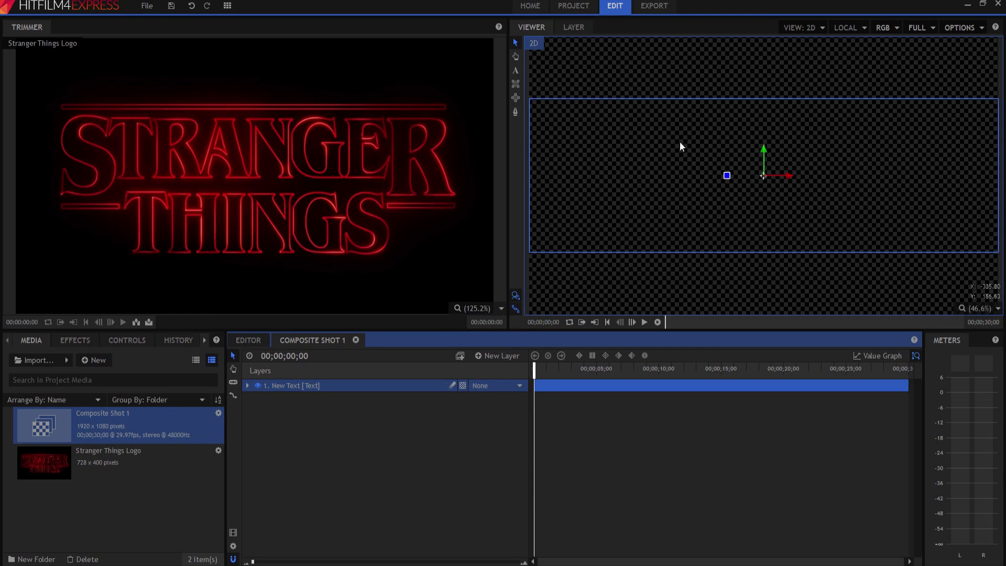
# Enter STRANGER and THINGS on two separate lines in the new text layer
pyautogui.click(515, 71)
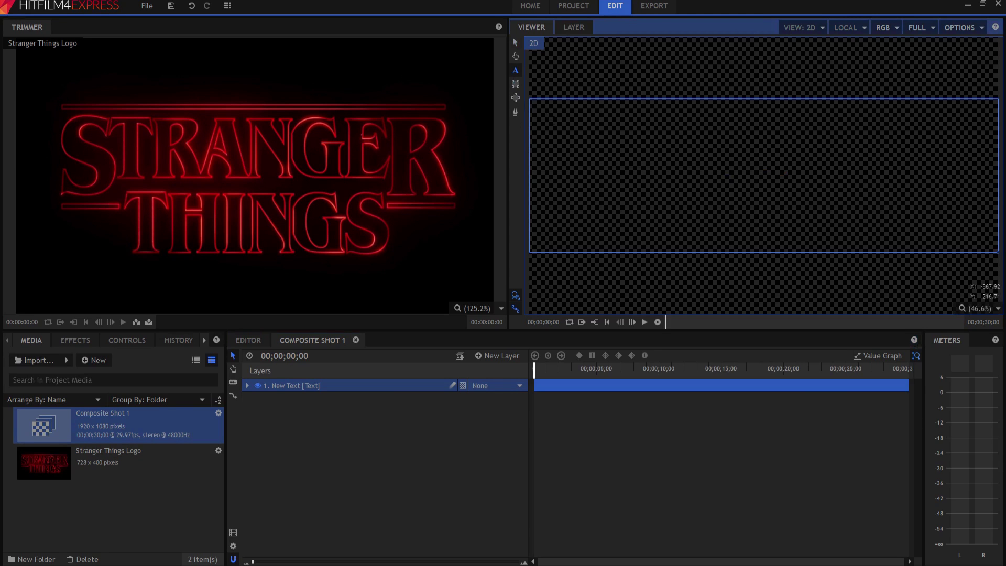
pyautogui.write('STRANGER')
pyautogui.press('Return')
pyautogui.write('THINGS')
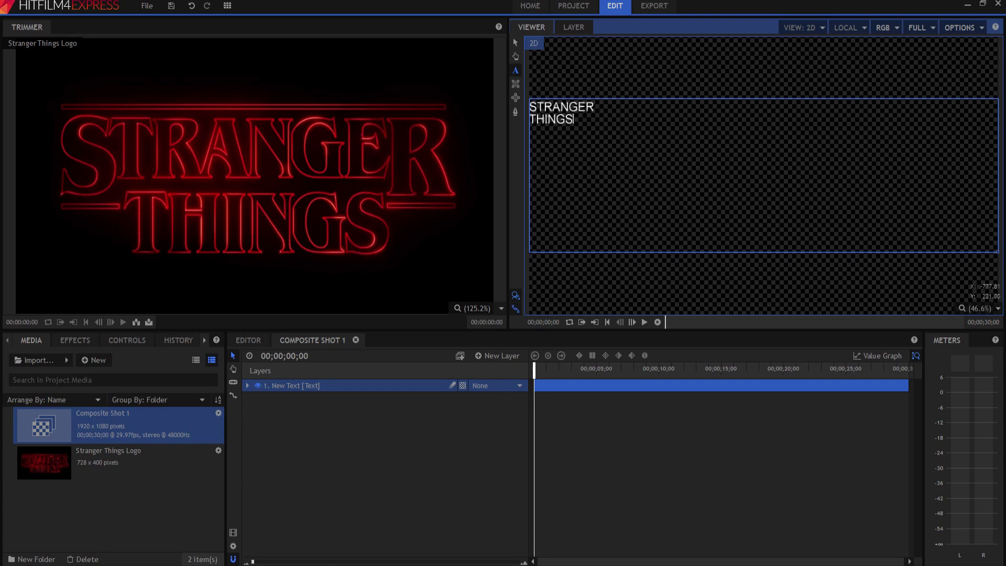
# Set the font size of both title lines to 250 and center the paragraph
pyautogui.moveTo(574, 120); pyautogui.dragTo(526, 106)
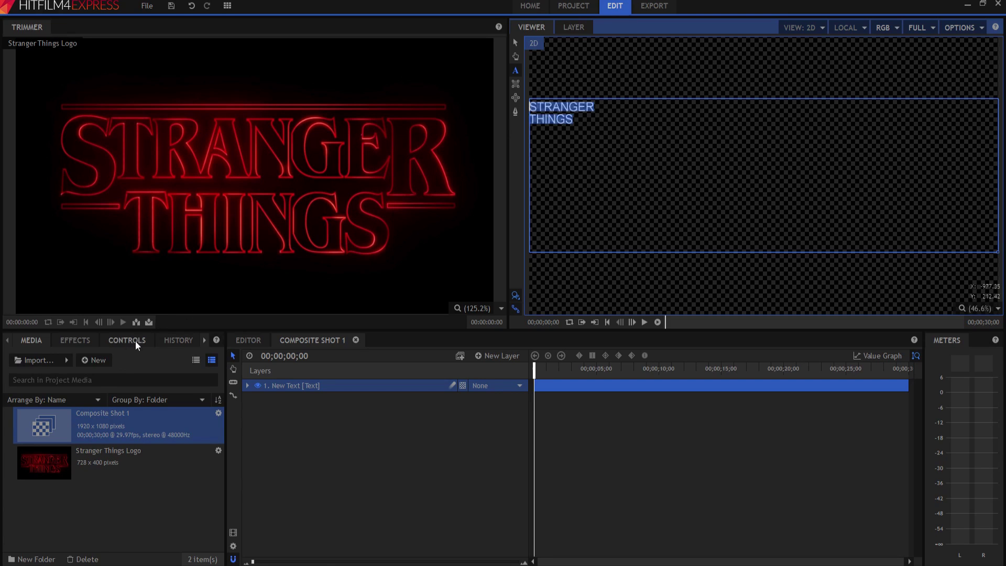
pyautogui.click(203, 339)
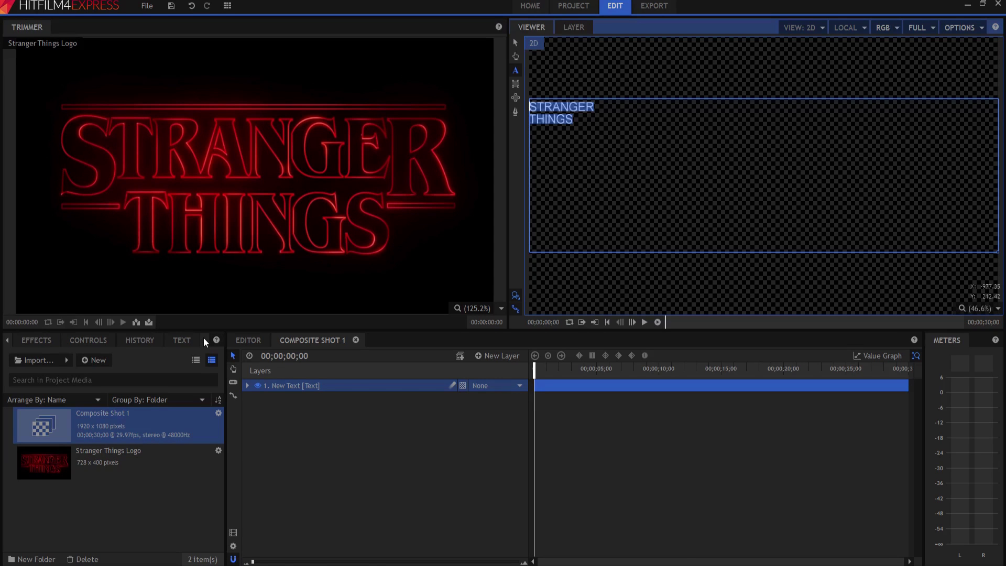
pyautogui.click(179, 339)
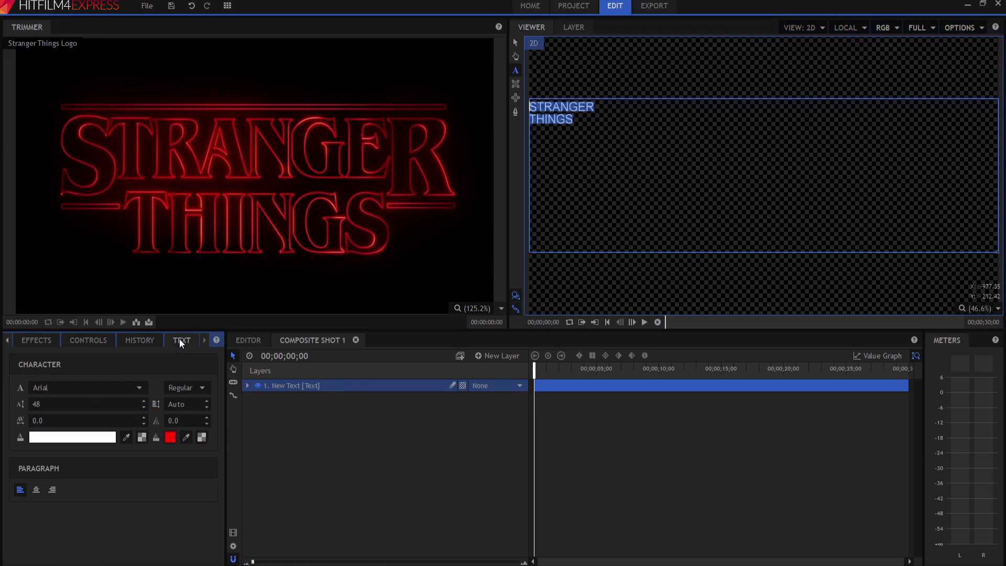
pyautogui.click(37, 403)
pyautogui.write('250')
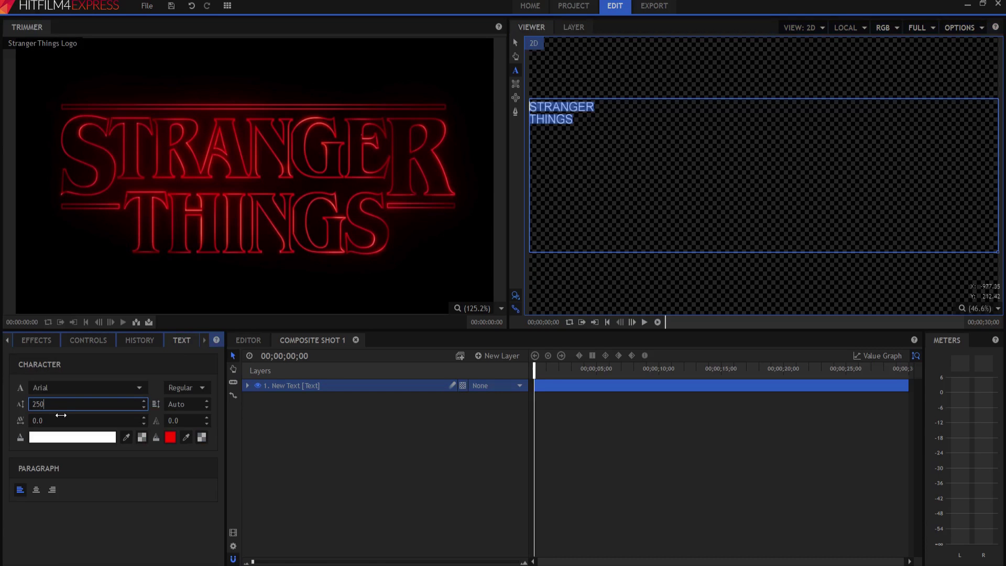
pyautogui.press('Return')
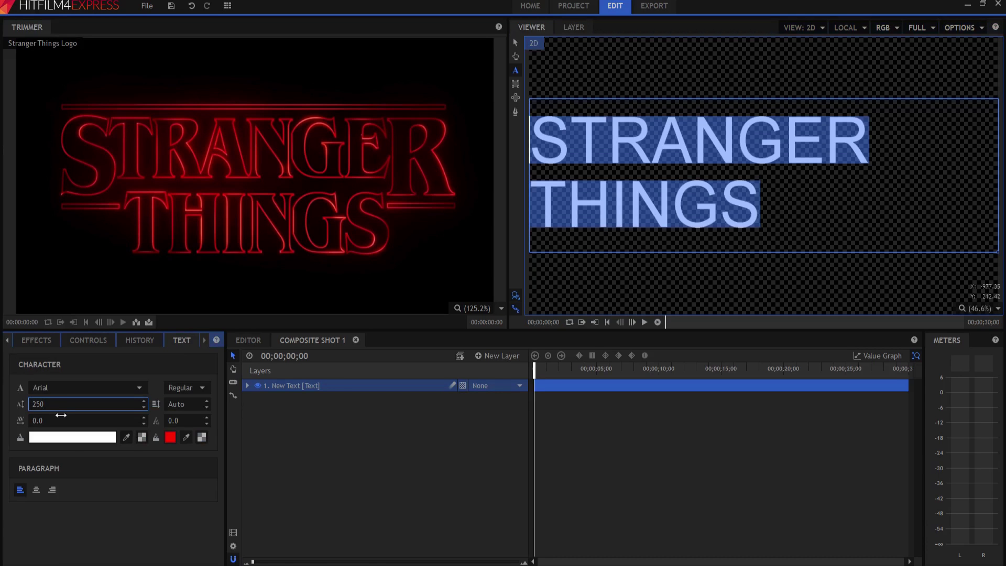
pyautogui.click(36, 489)
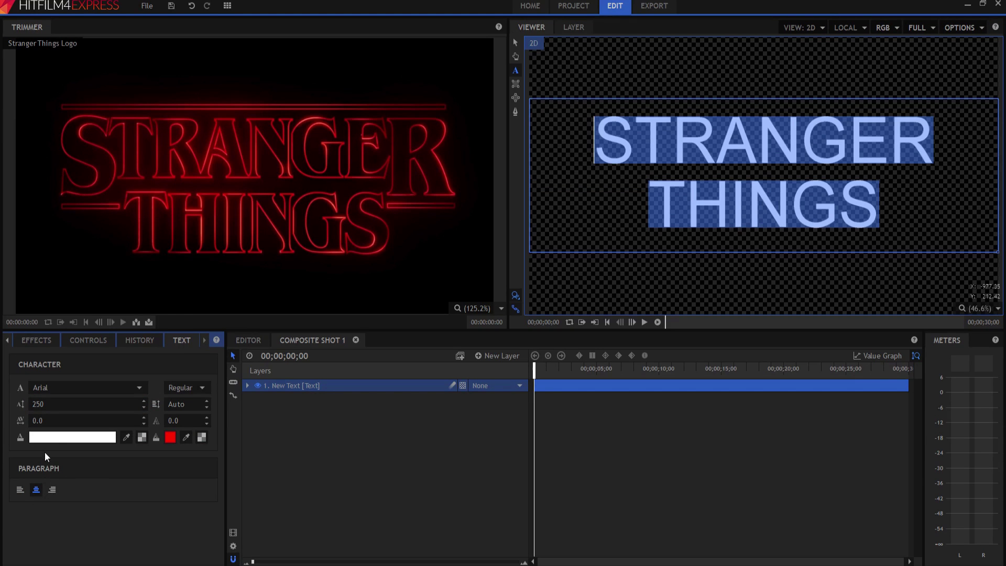
# Change the font of both title lines to Benguiat
pyautogui.click(48, 388)
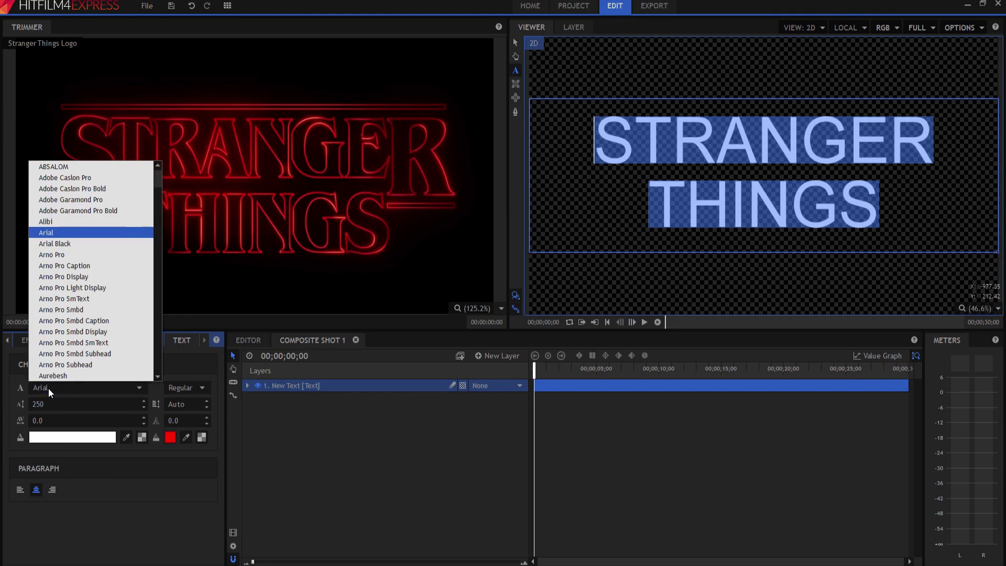
pyautogui.scroll(-3, 72, 300)
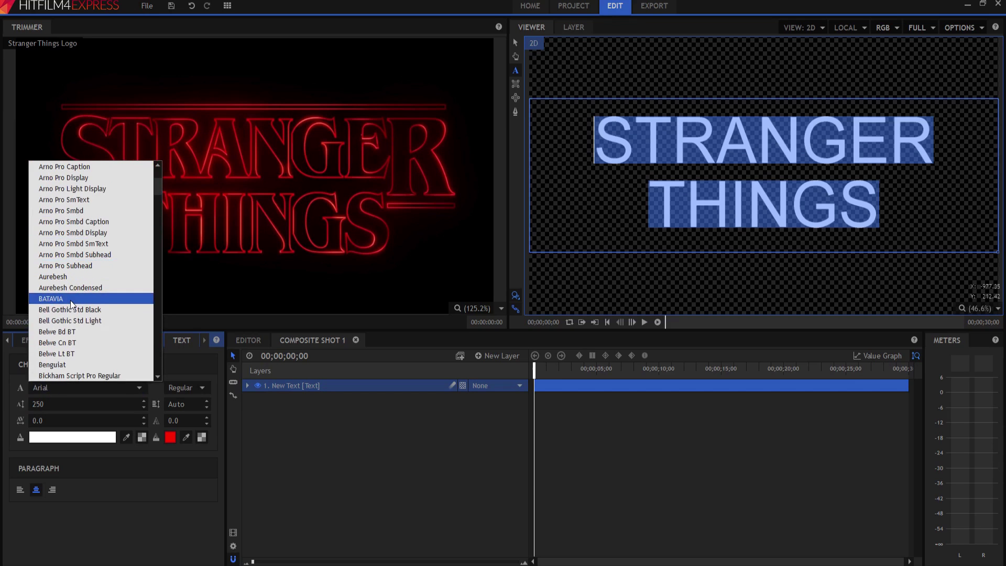
pyautogui.click(64, 367)
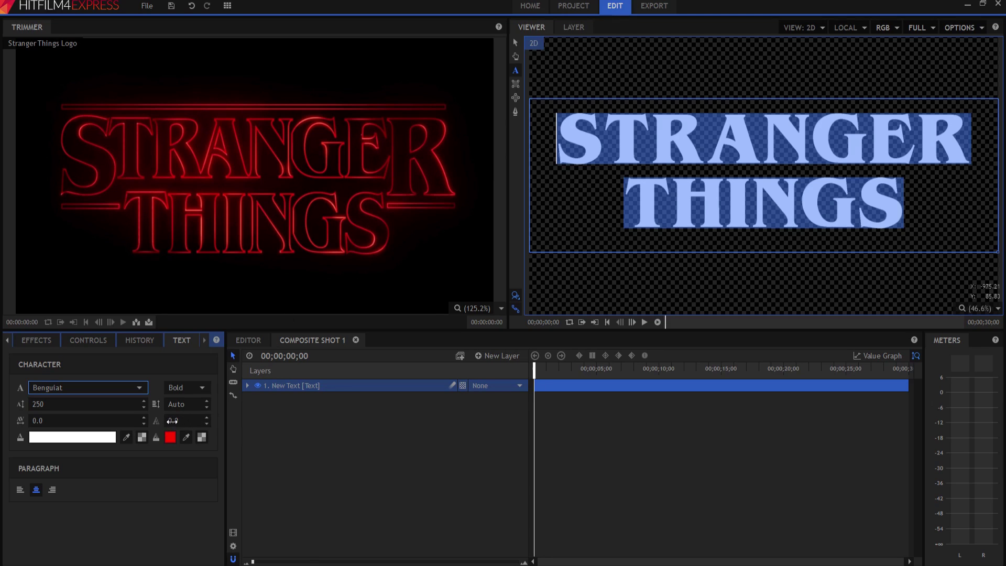
# Give the title text a red outline with a width of 5
pyautogui.click(172, 421)
pyautogui.write('5')
pyautogui.press('Return')
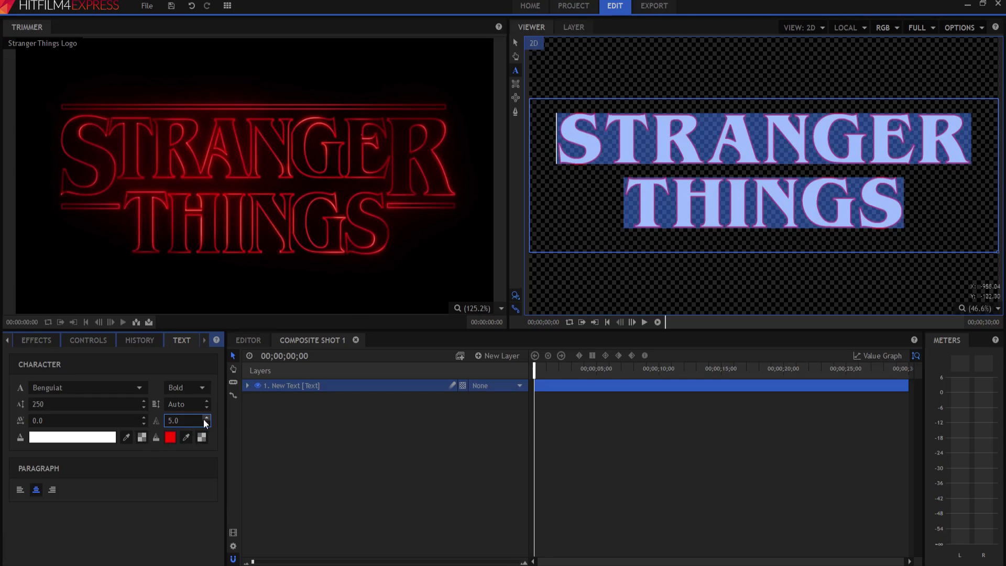
# Try an outline width of 44 on the title text and return it to 5
pyautogui.moveTo(207, 421)
pyautogui.mouseDown()
pyautogui.moveTo(207, 375)
pyautogui.moveTo(207, 387)
pyautogui.mouseUp()
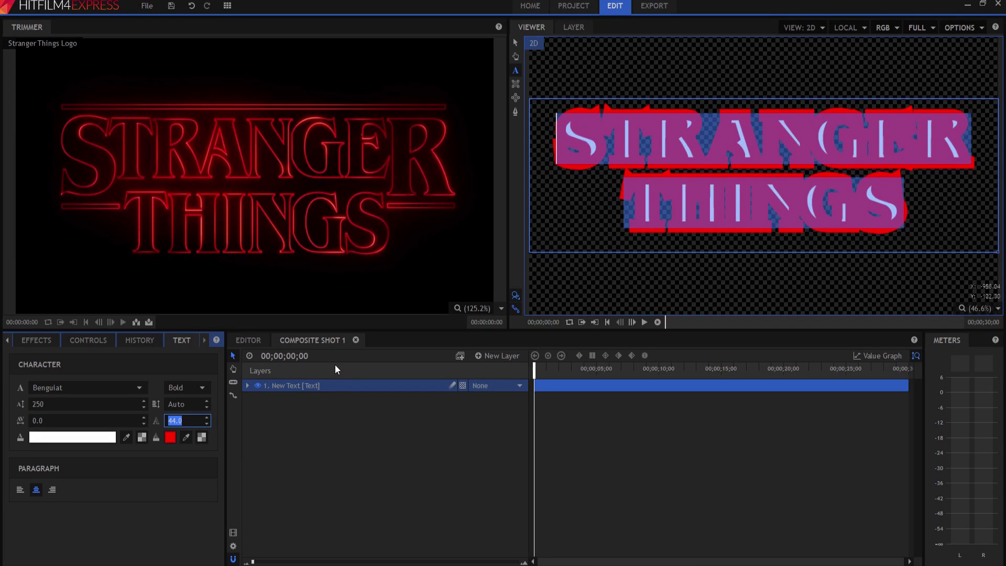
pyautogui.write('5')
pyautogui.press('Return')
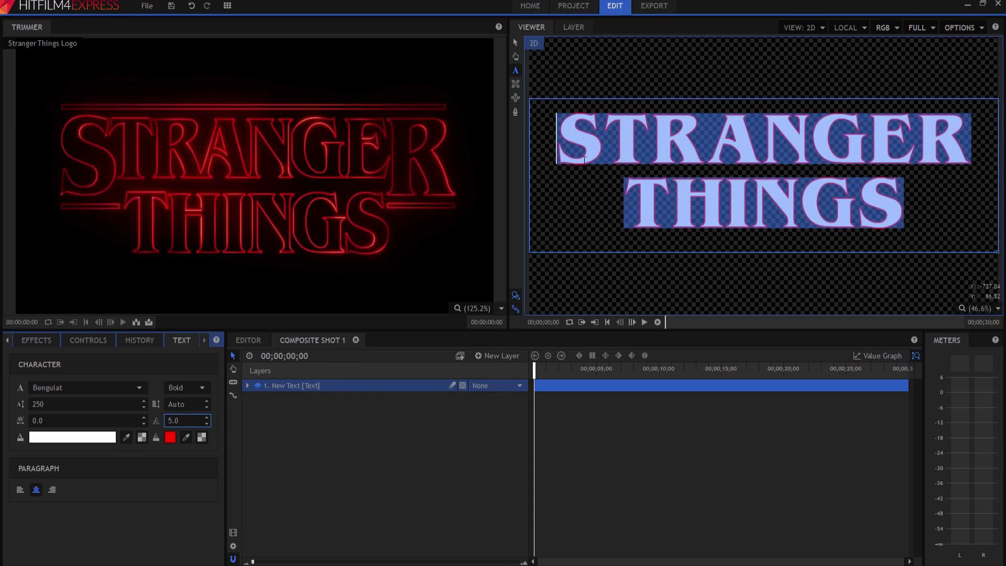
# Make the title text's fill transparent so only the outline is drawn, and deselect the text layer
pyautogui.click(142, 438)
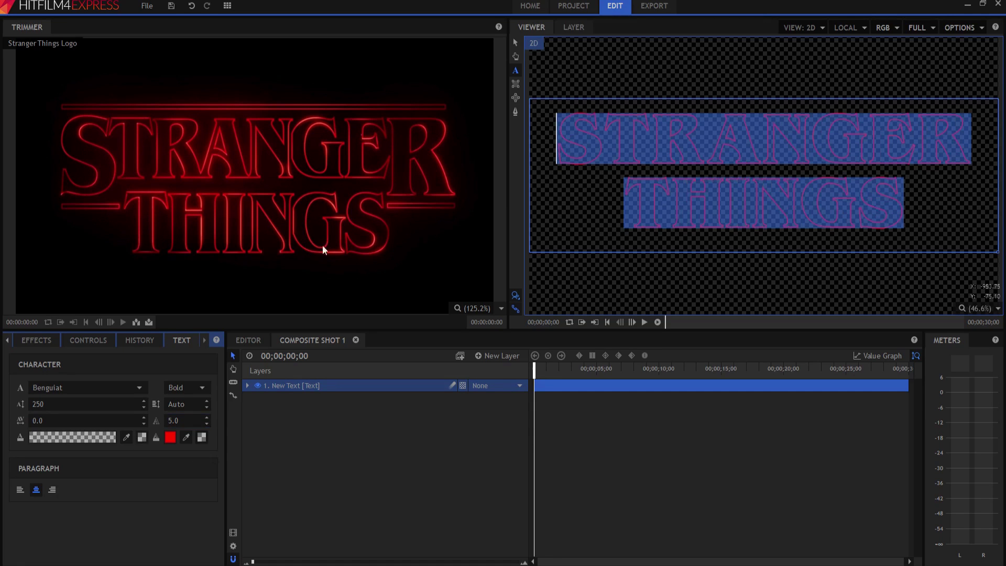
pyautogui.click(515, 42)
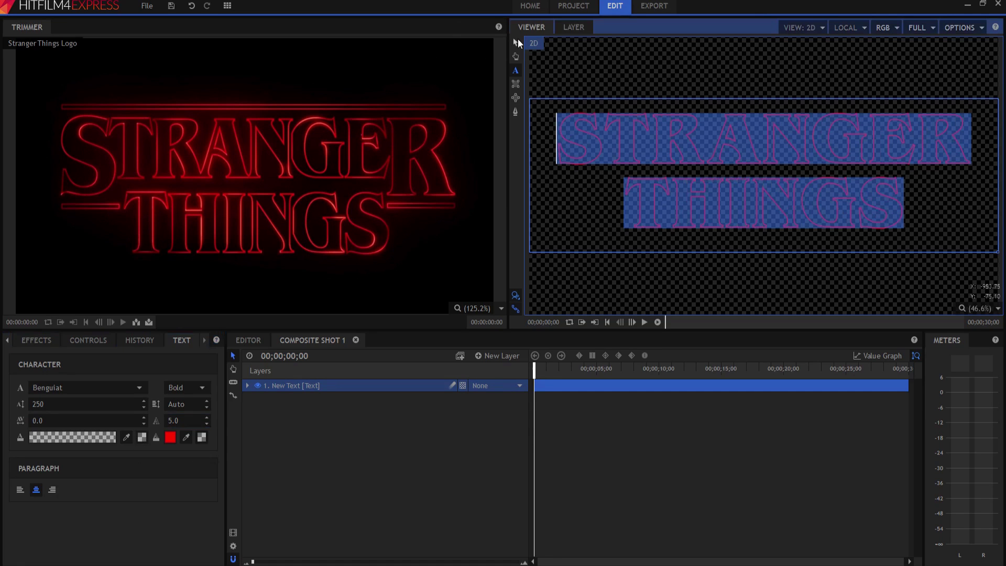
pyautogui.click(395, 459)
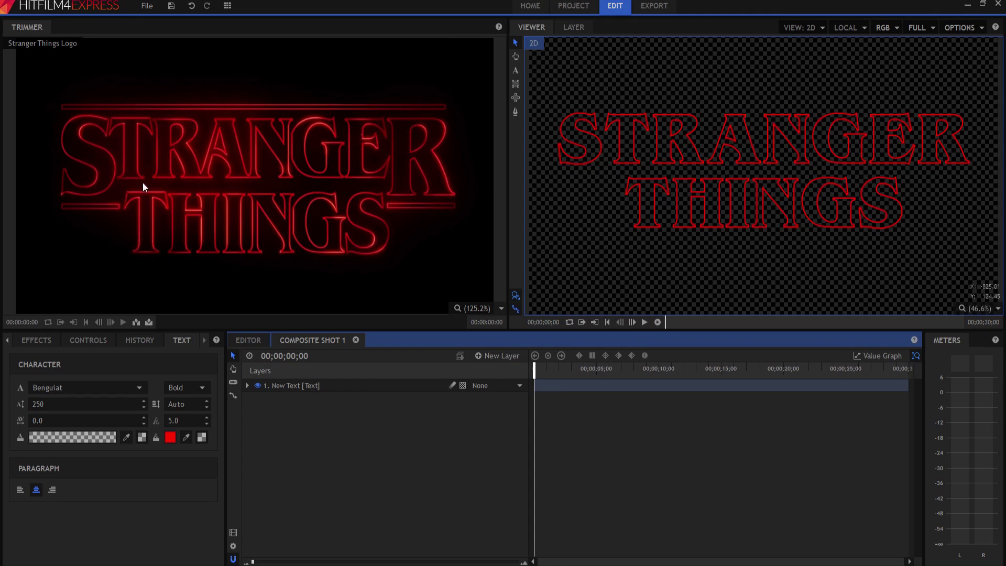
# Try enlarging the first letter S of STRANGER to a font size of 316
pyautogui.click(516, 70)
pyautogui.click(603, 139)
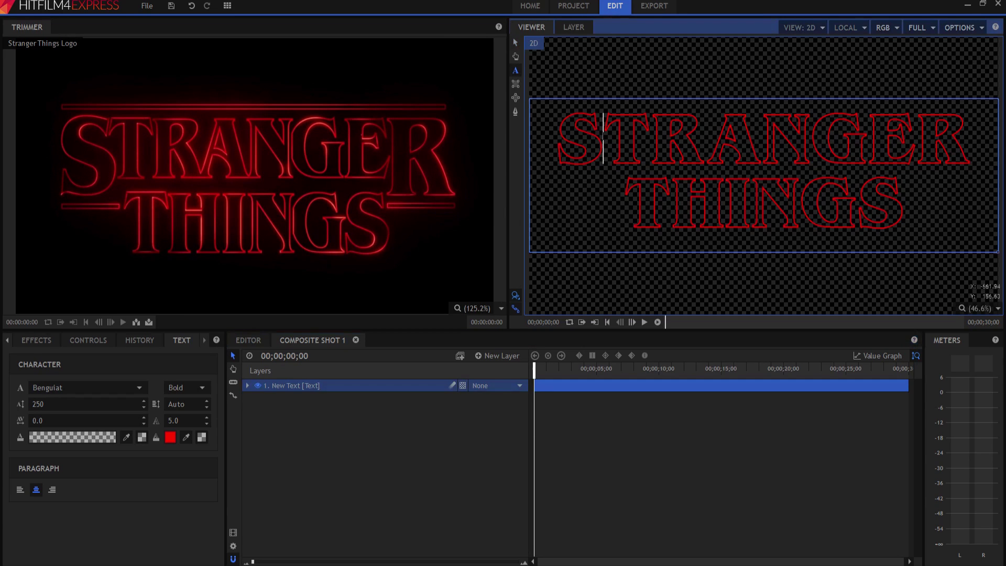
pyautogui.moveTo(603, 139); pyautogui.dragTo(557, 139)
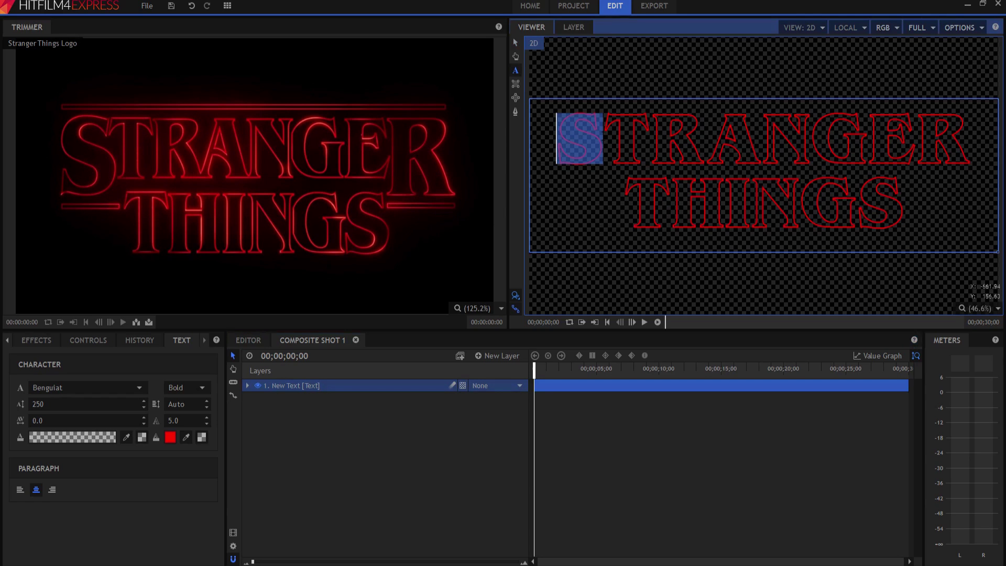
pyautogui.doubleClick(39, 405)
pyautogui.write('272')
pyautogui.moveTo(38, 405); pyautogui.dragTo(38, 405)
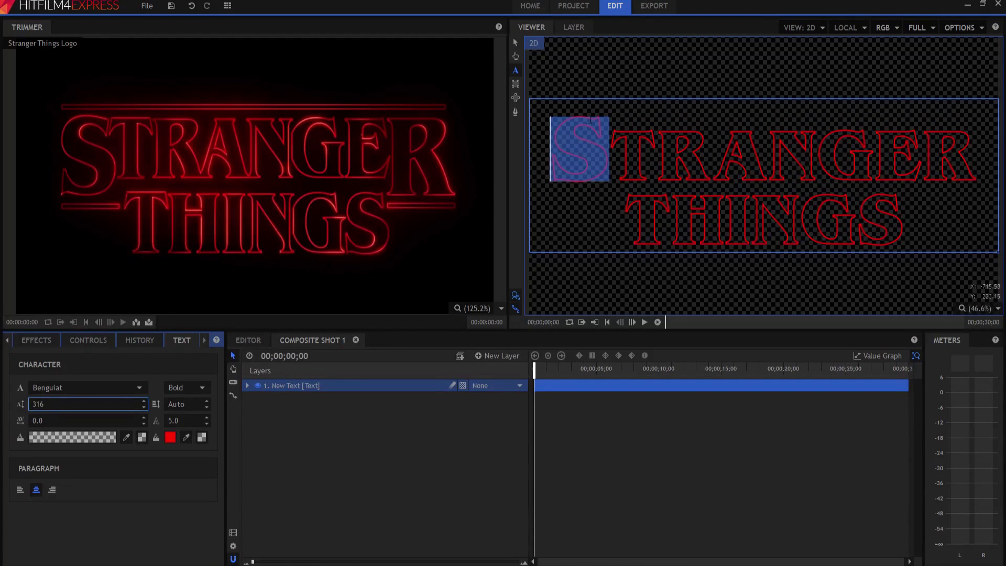
pyautogui.click(515, 41)
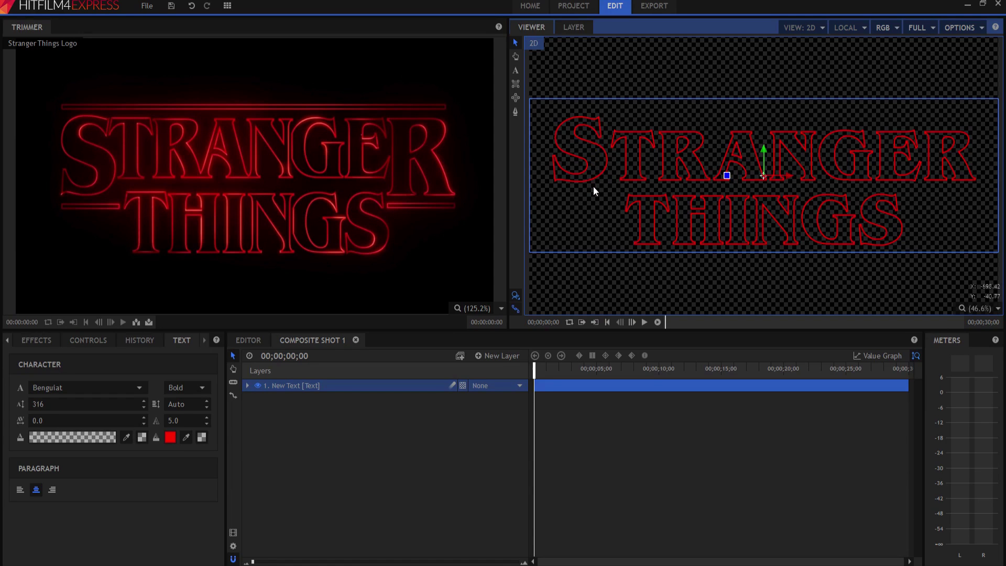
# Delete the first S and the final R from STRANGER, leaving TRANGE above THINGS, and deselect the text layer
pyautogui.click(515, 70)
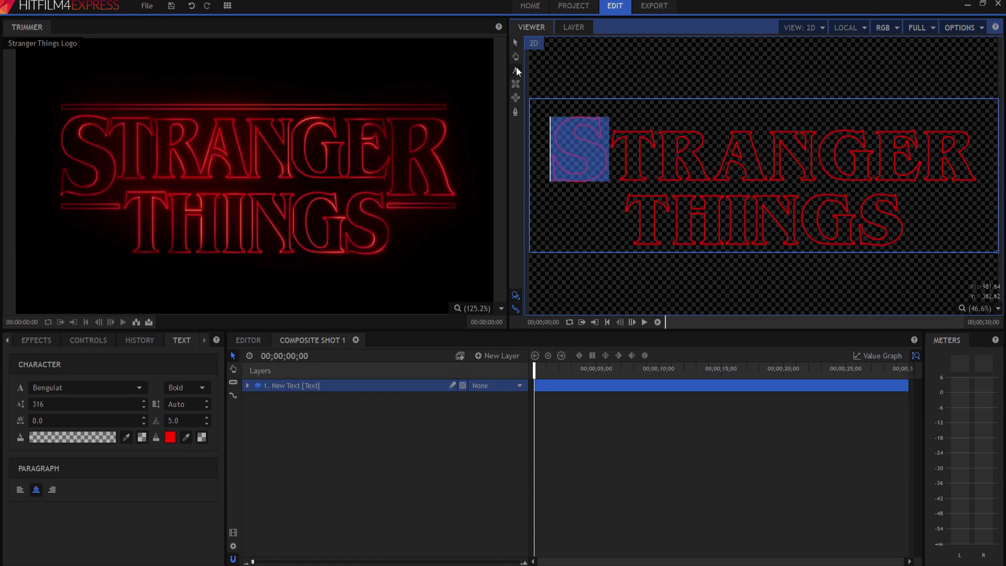
pyautogui.click(610, 149)
pyautogui.press('BackSpace')
pyautogui.click(893, 139)
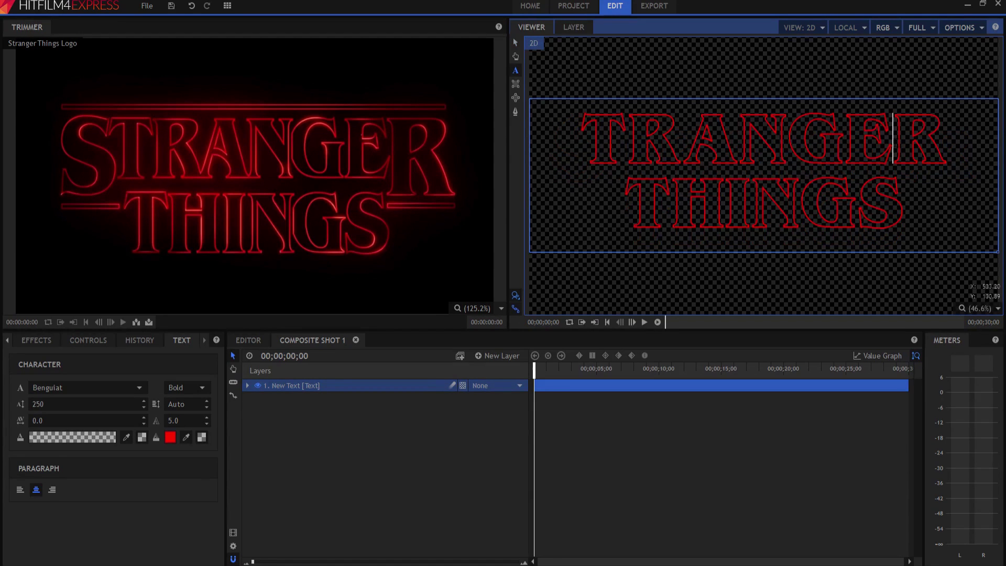
pyautogui.press('Delete')
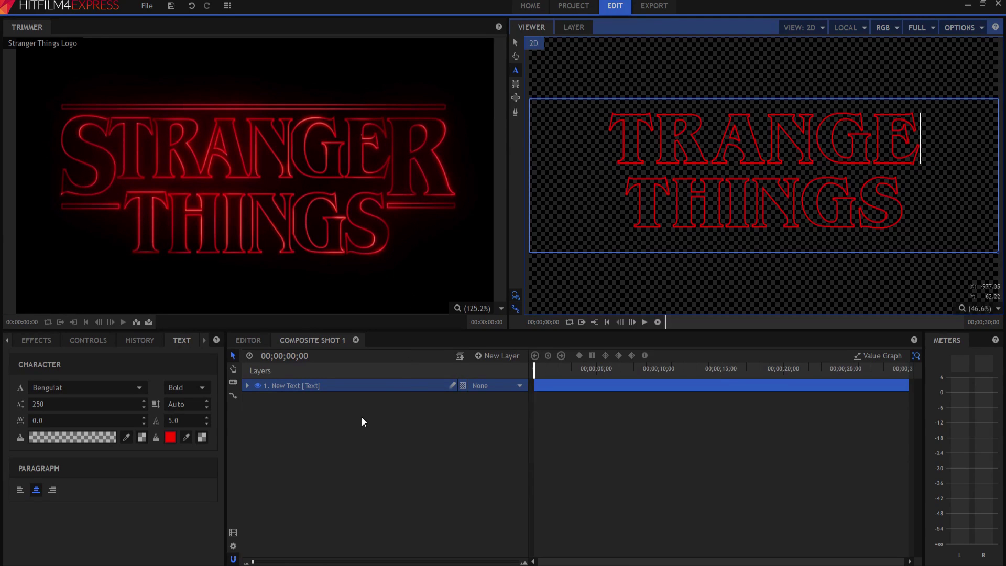
pyautogui.click(515, 42)
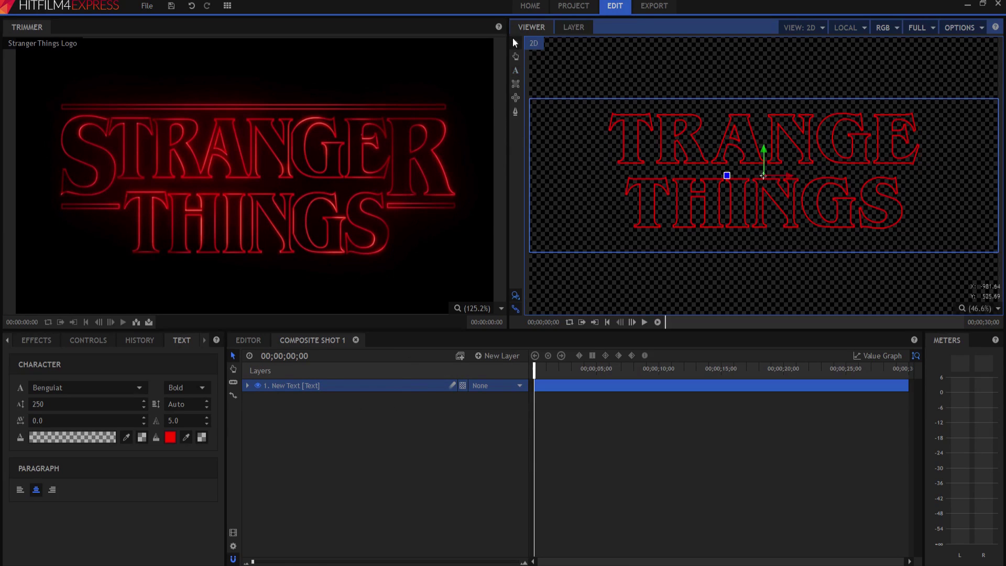
pyautogui.click(406, 437)
# Add a new text layer 600 wide by 600 high and move it down below the center of the title
pyautogui.click(510, 355)
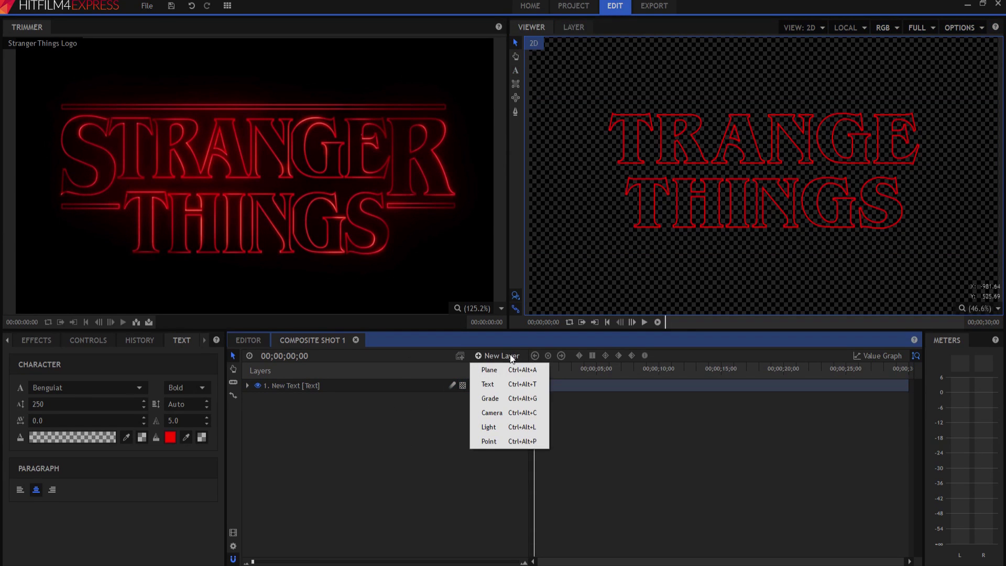
pyautogui.click(492, 385)
pyautogui.moveTo(494, 255); pyautogui.dragTo(436, 257)
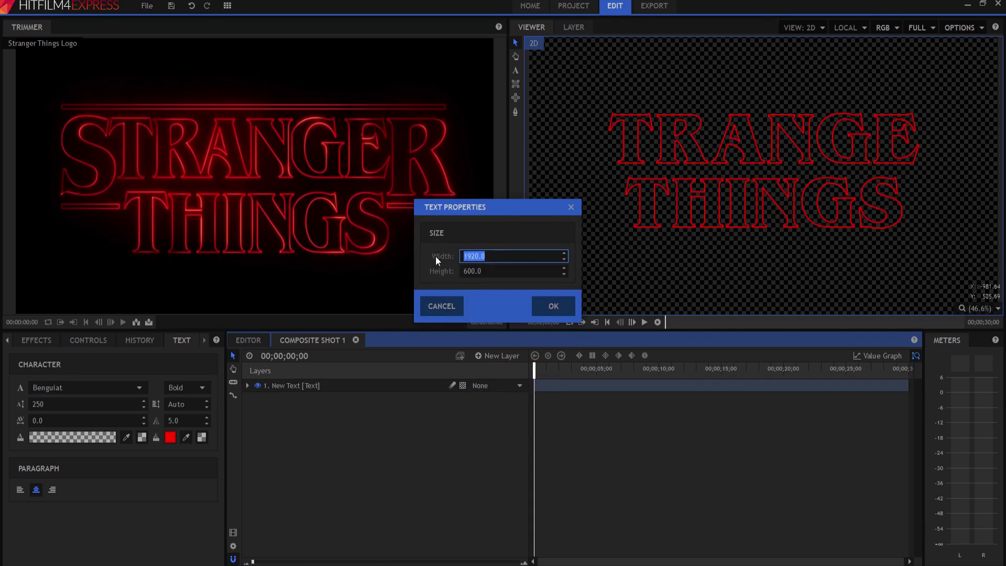
pyautogui.write('600')
pyautogui.click(550, 307)
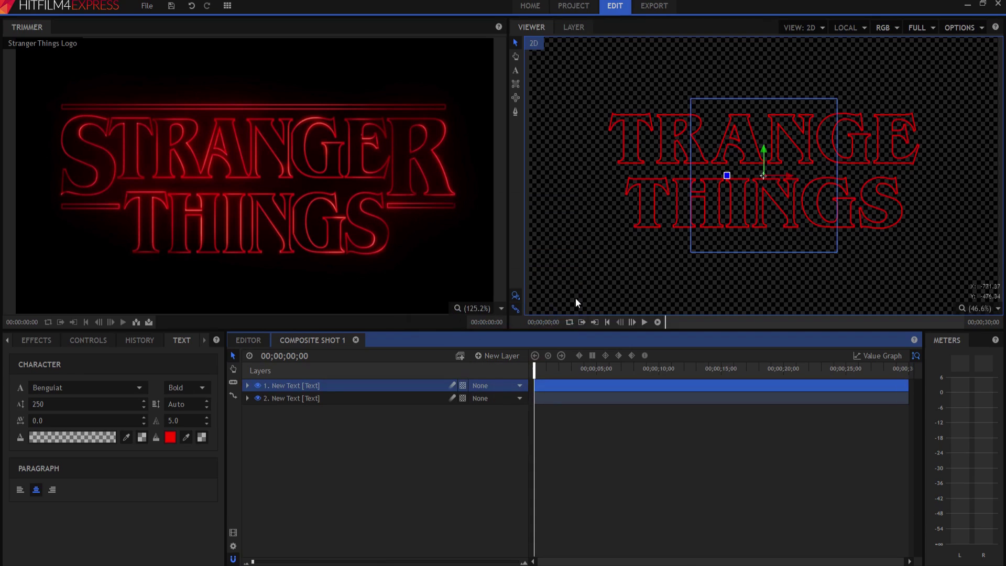
pyautogui.moveTo(766, 151); pyautogui.dragTo(776, 249)
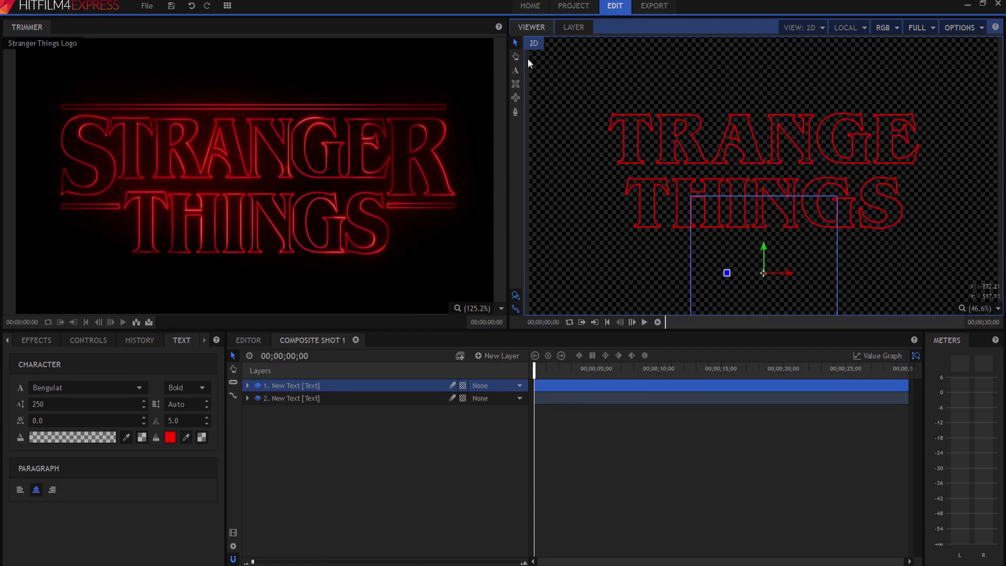
# Enter the letter S on the new text layer at font size 350 and place it in front of TRANGE
pyautogui.click(516, 70)
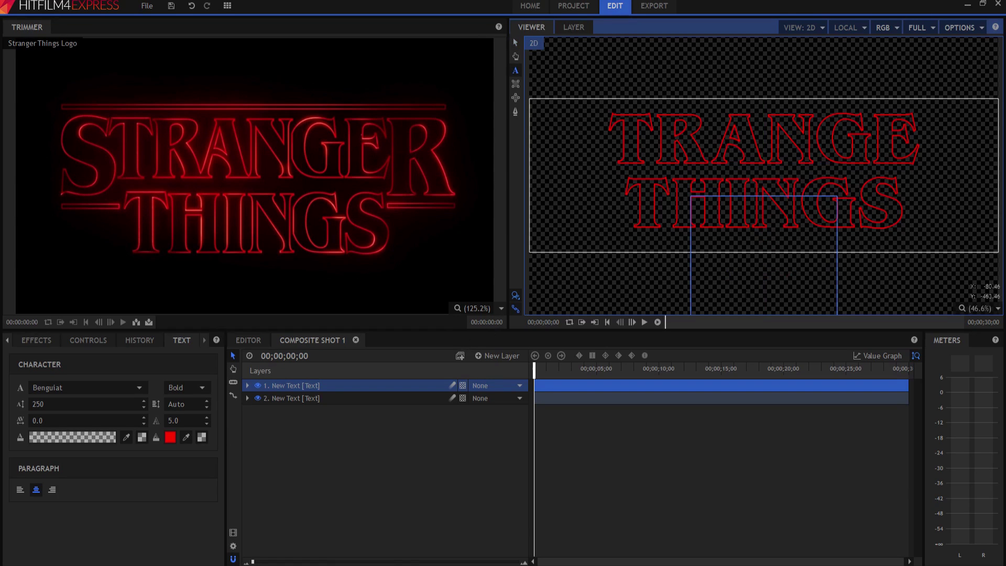
pyautogui.write('S')
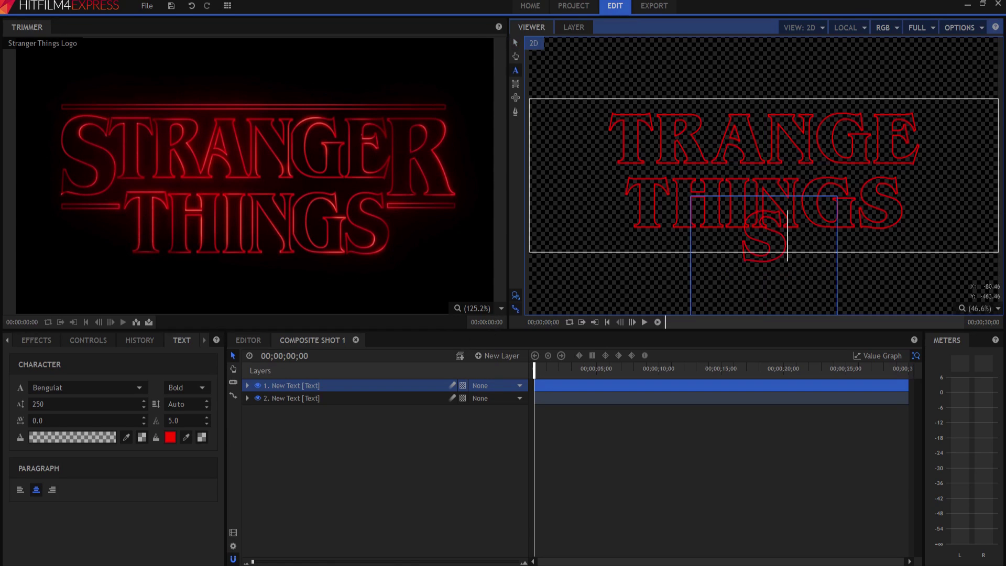
pyautogui.hotkey('shift', 'Left')
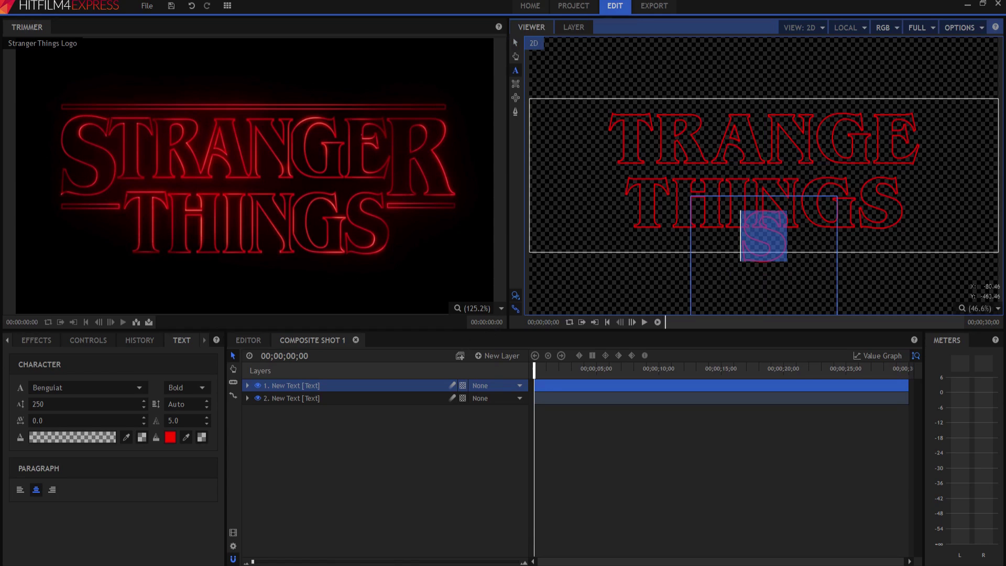
pyautogui.click(35, 402)
pyautogui.write('350')
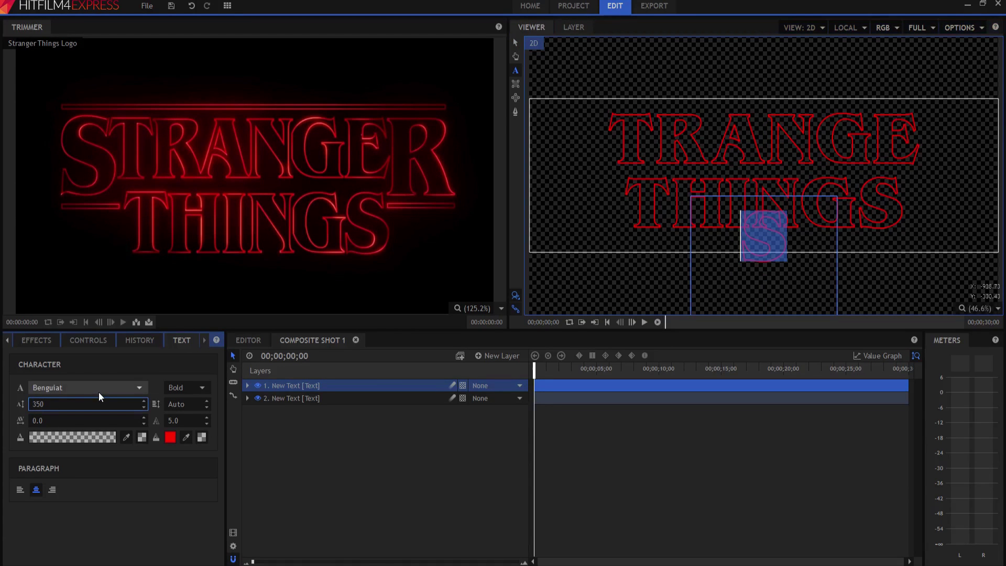
pyautogui.press('Return')
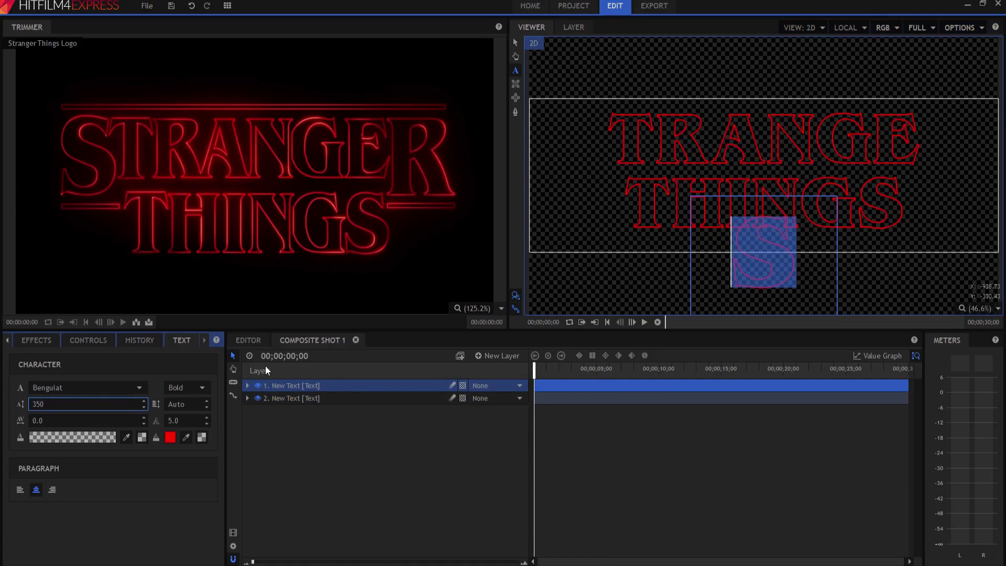
pyautogui.click(516, 42)
pyautogui.moveTo(764, 272); pyautogui.dragTo(583, 170)
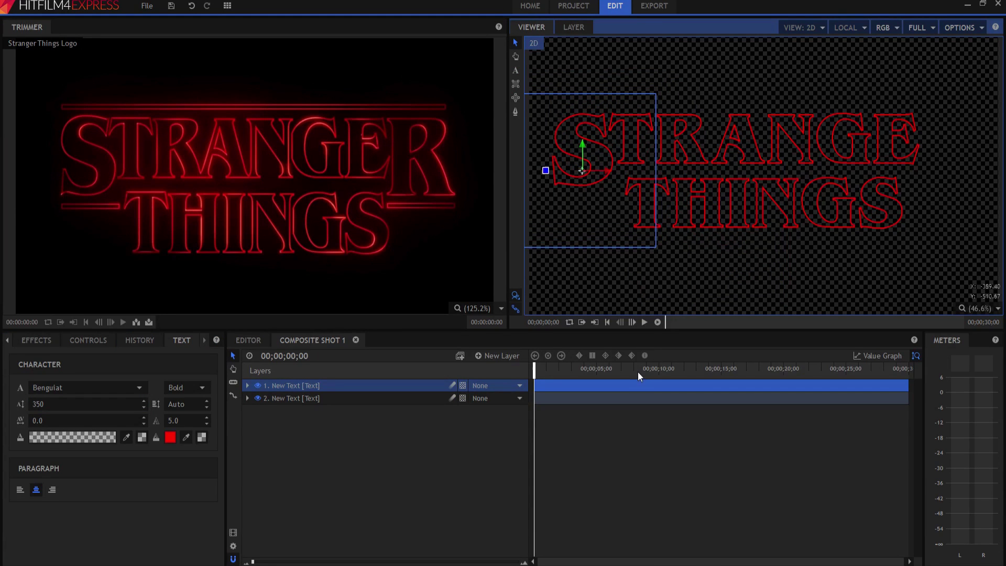
# Rename the single-letter text layer to S and the original title text layer to Middle Letters
pyautogui.doubleClick(287, 385)
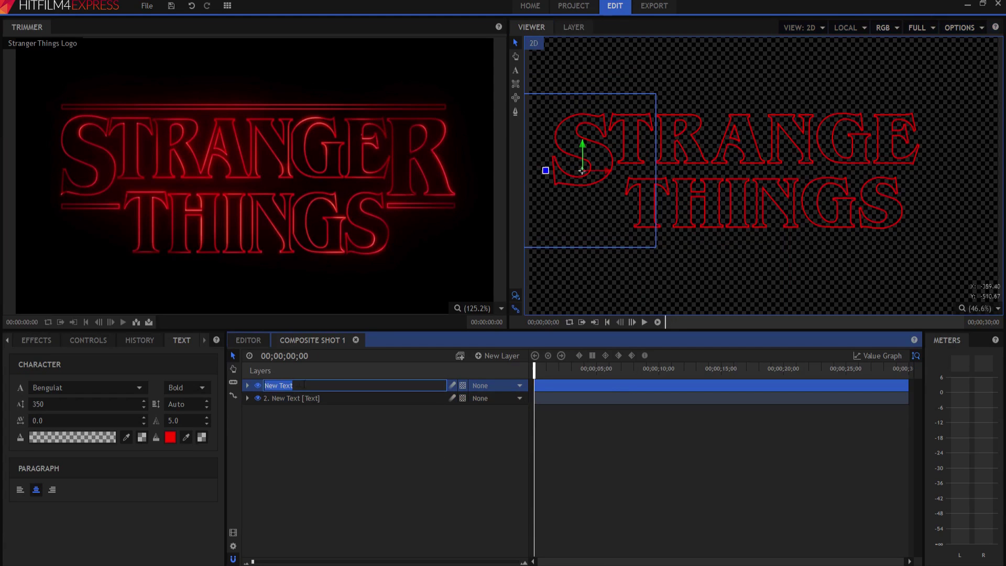
pyautogui.write('S')
pyautogui.press('Return')
pyautogui.doubleClick(285, 399)
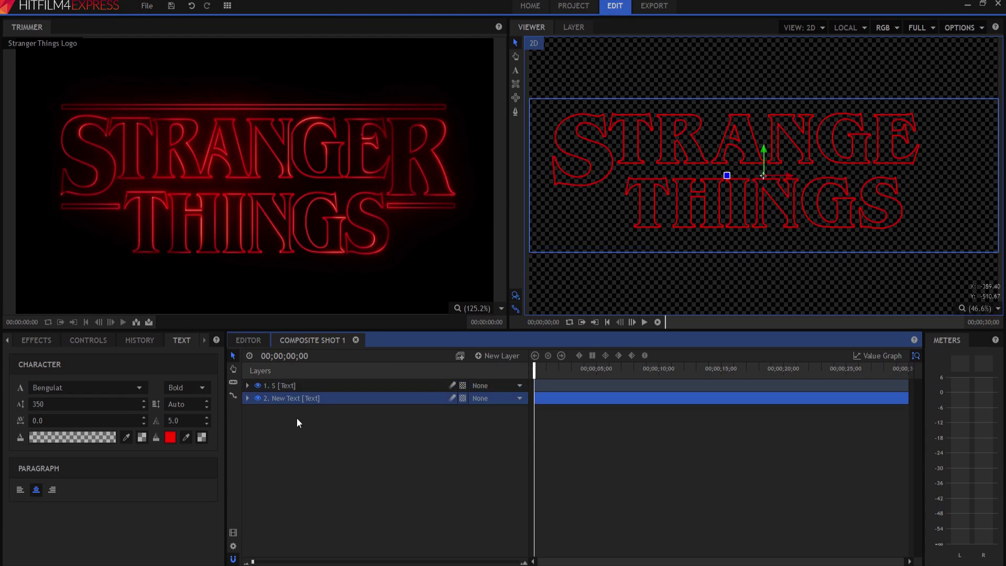
pyautogui.write('Middle Letters')
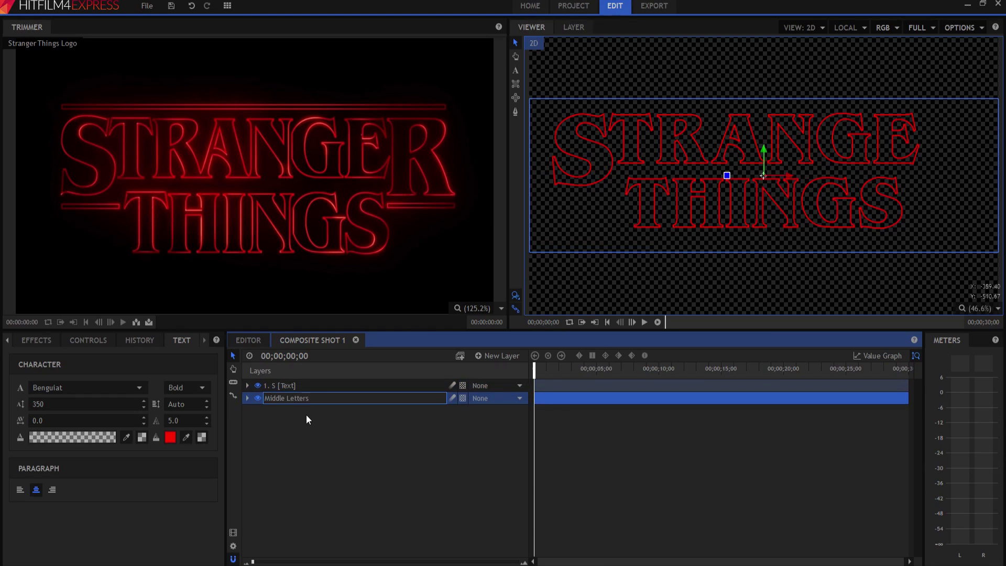
pyautogui.press('Return')
# Duplicate the S text layer and rename the copy to R
pyautogui.click(288, 386)
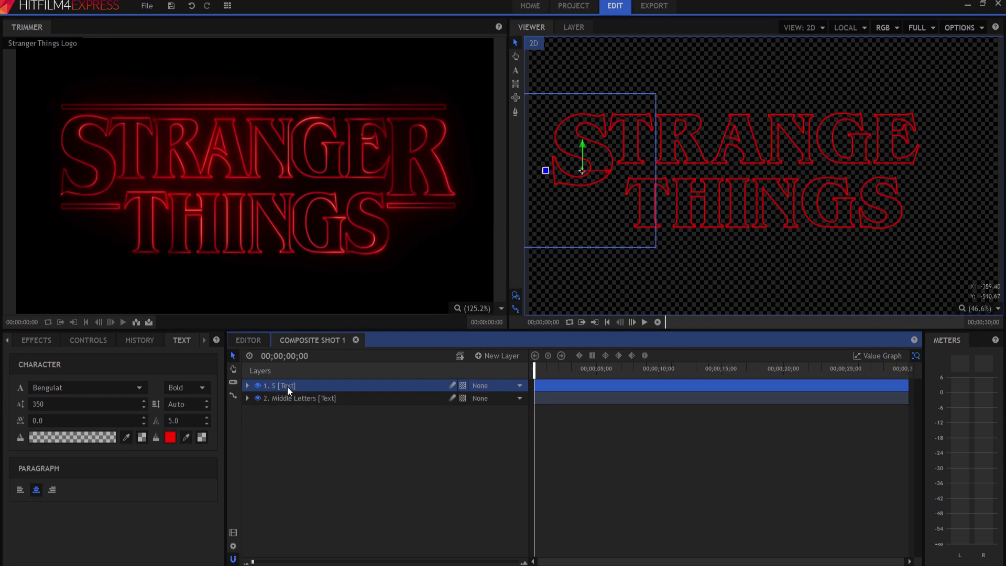
pyautogui.rightClick(287, 385)
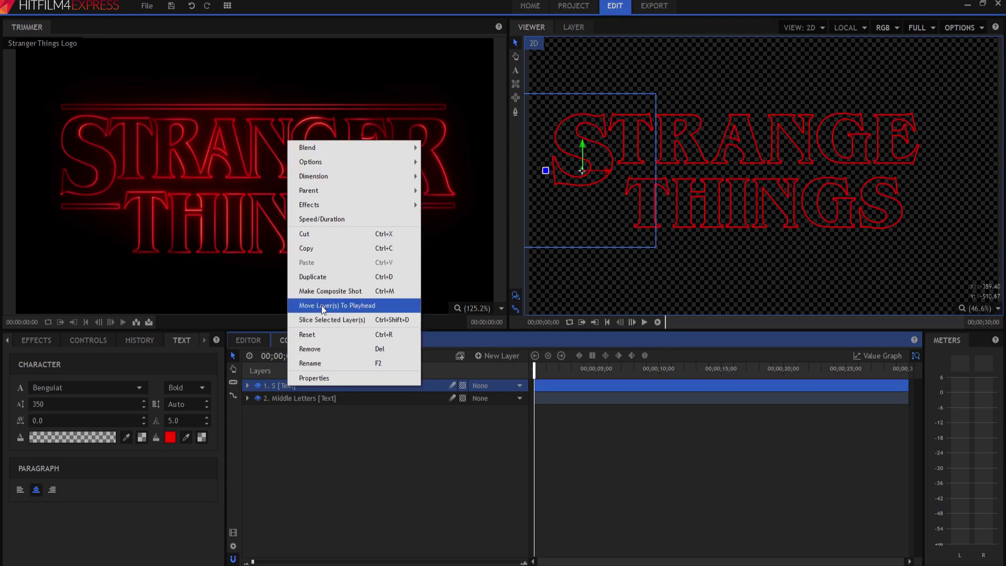
pyautogui.click(320, 277)
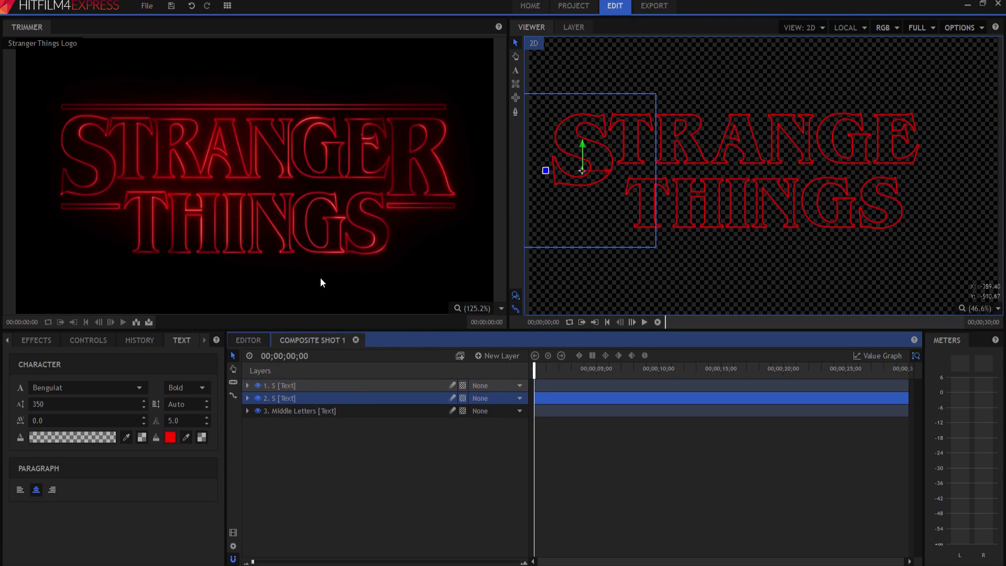
pyautogui.doubleClick(274, 398)
pyautogui.write('R')
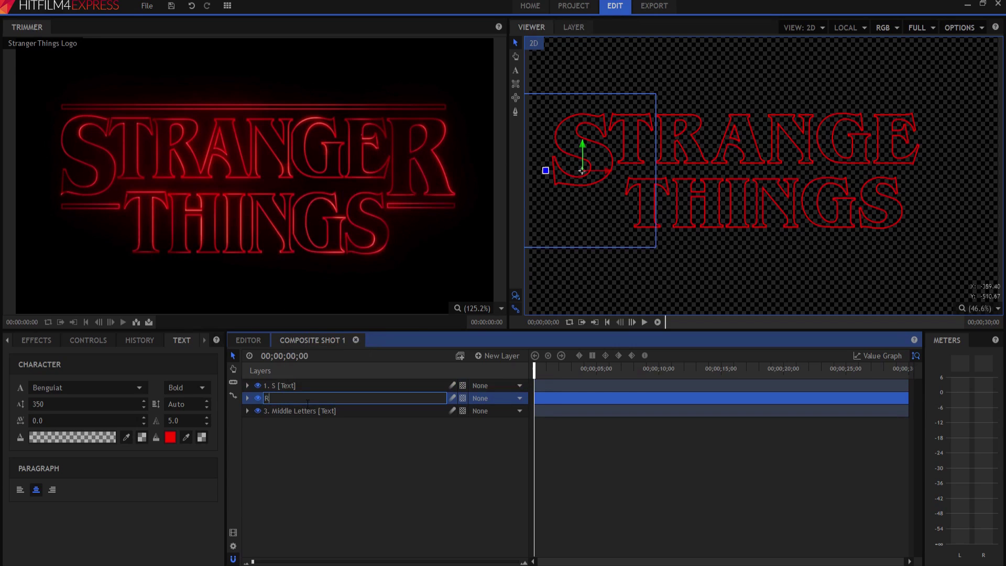
pyautogui.press('Return')
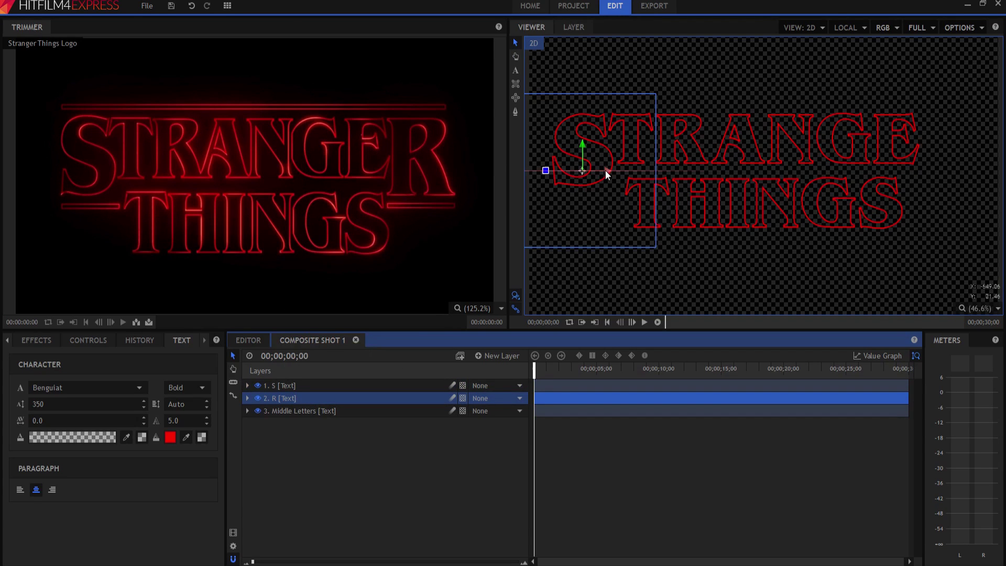
# Move the R layer to the end of STRANGE, replace its letter with R, and align it with the top of the word
pyautogui.moveTo(605, 171); pyautogui.dragTo(976, 169)
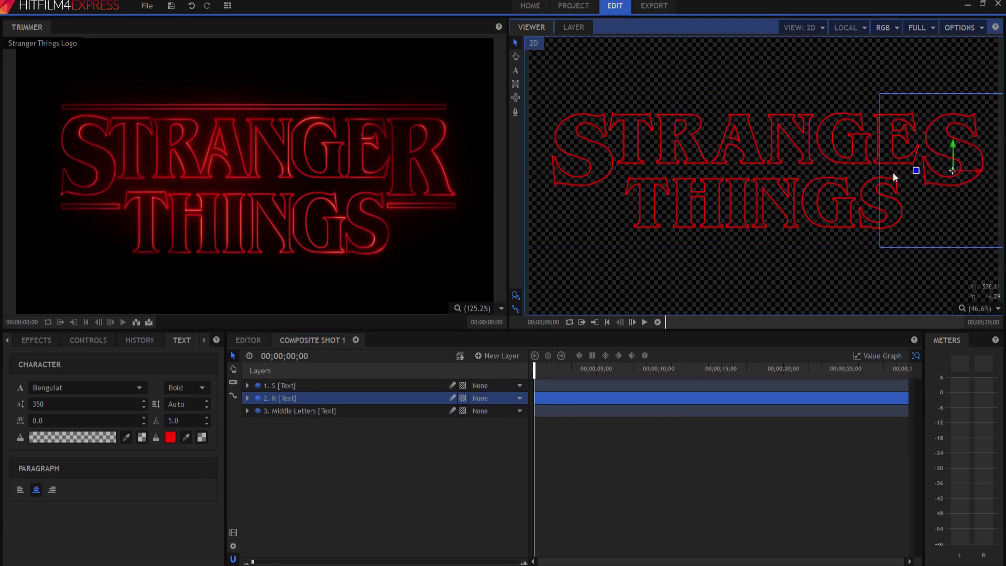
pyautogui.click(515, 70)
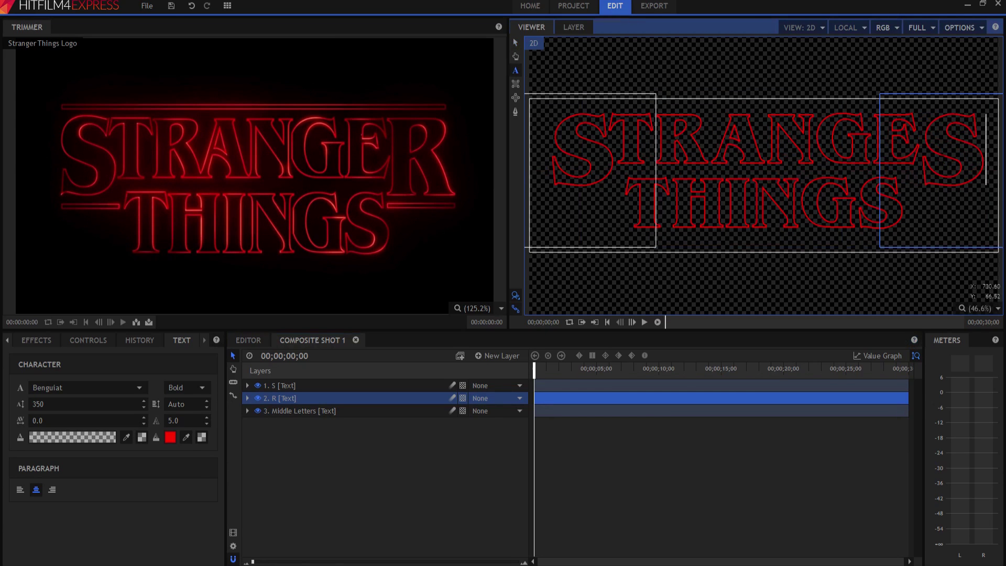
pyautogui.hotkey('shift', 'Left')
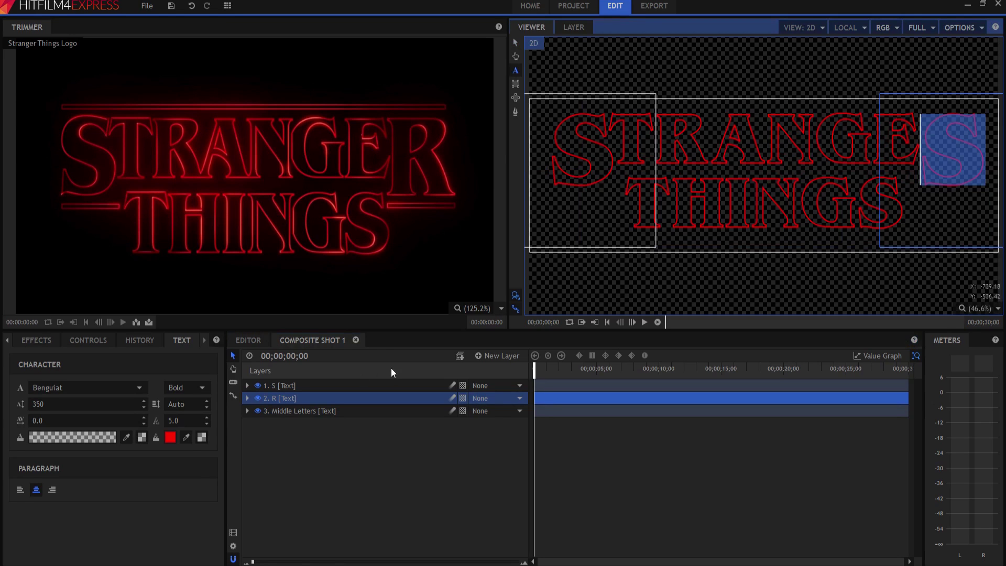
pyautogui.write('R')
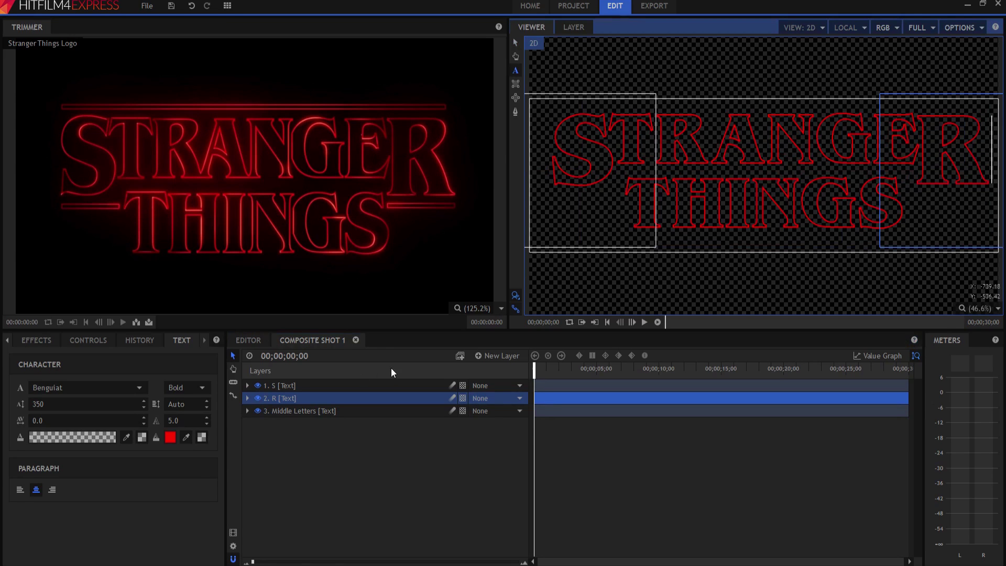
pyautogui.click(516, 42)
pyautogui.moveTo(953, 141); pyautogui.dragTo(957, 141)
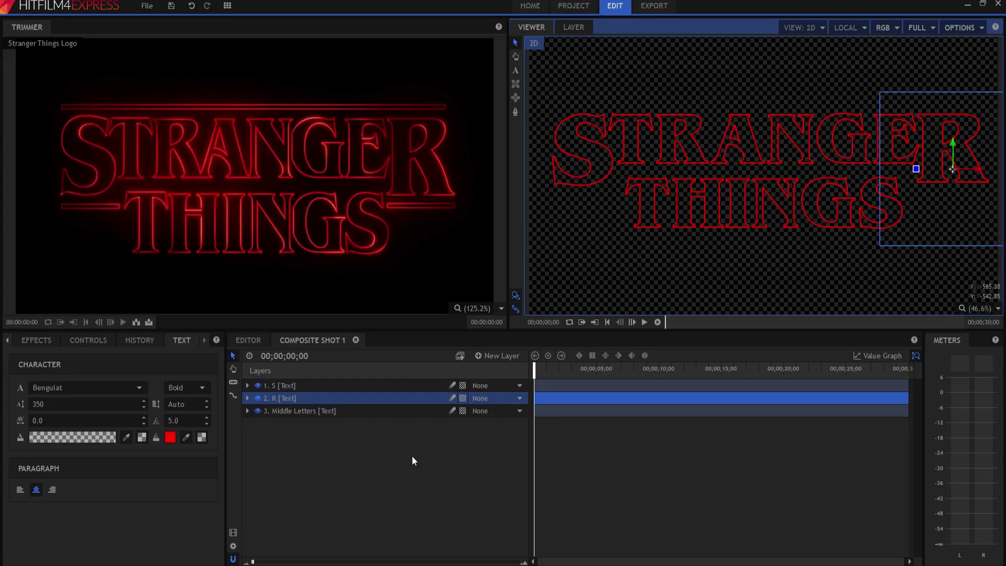
pyautogui.click(370, 497)
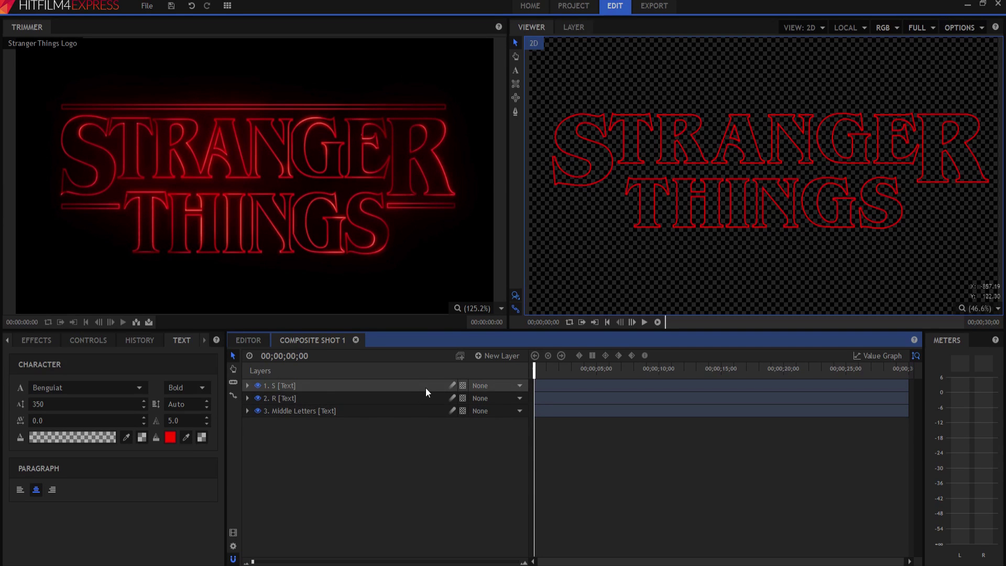
# Add a 1920 by 1080 plane layer in red (#ff0000)
pyautogui.click(501, 355)
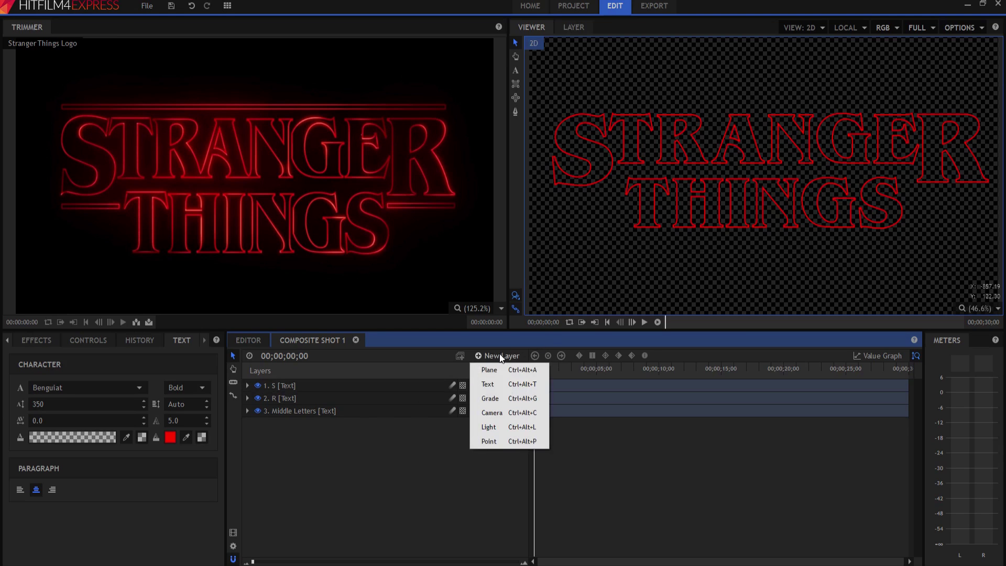
pyautogui.click(488, 370)
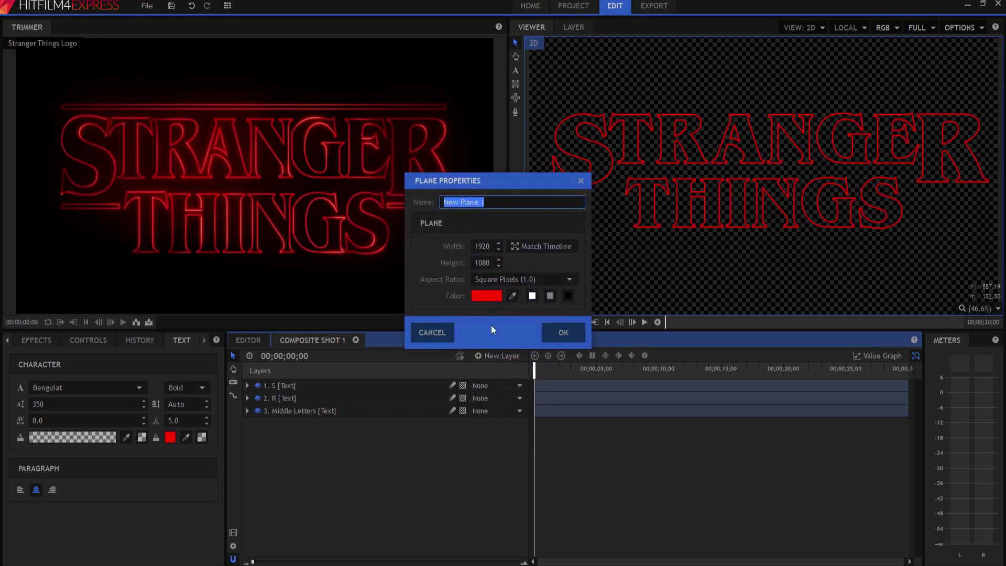
pyautogui.click(486, 296)
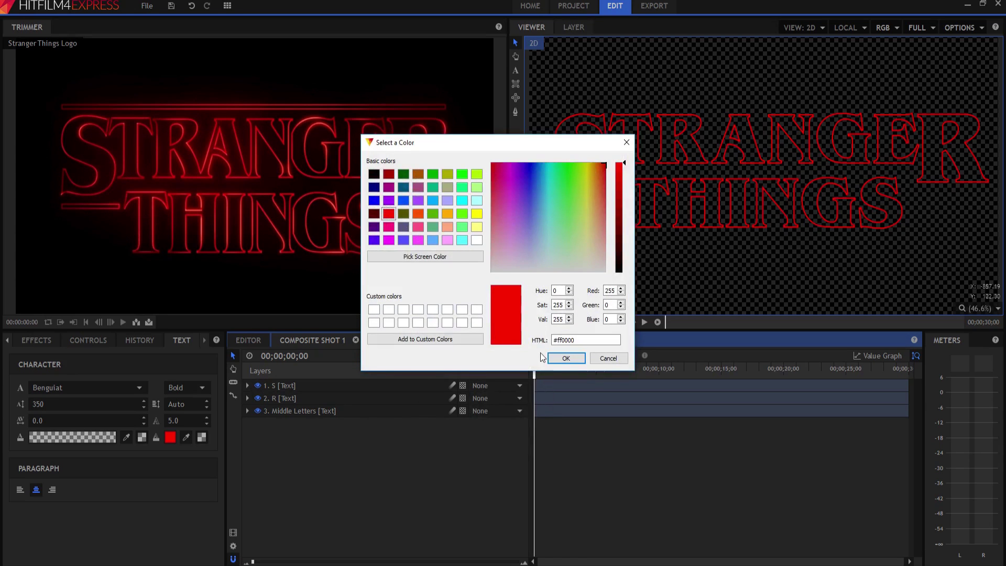
pyautogui.click(560, 359)
pyautogui.click(569, 333)
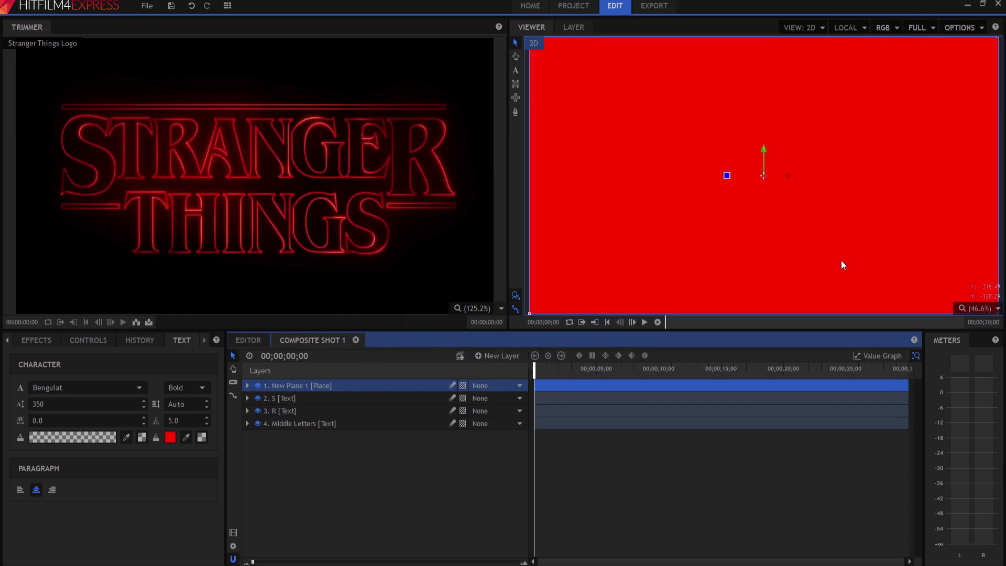
# Hide the red plane, mask it to a thin horizontal bar spanning the width above STRANGER, and show it again
pyautogui.click(258, 386)
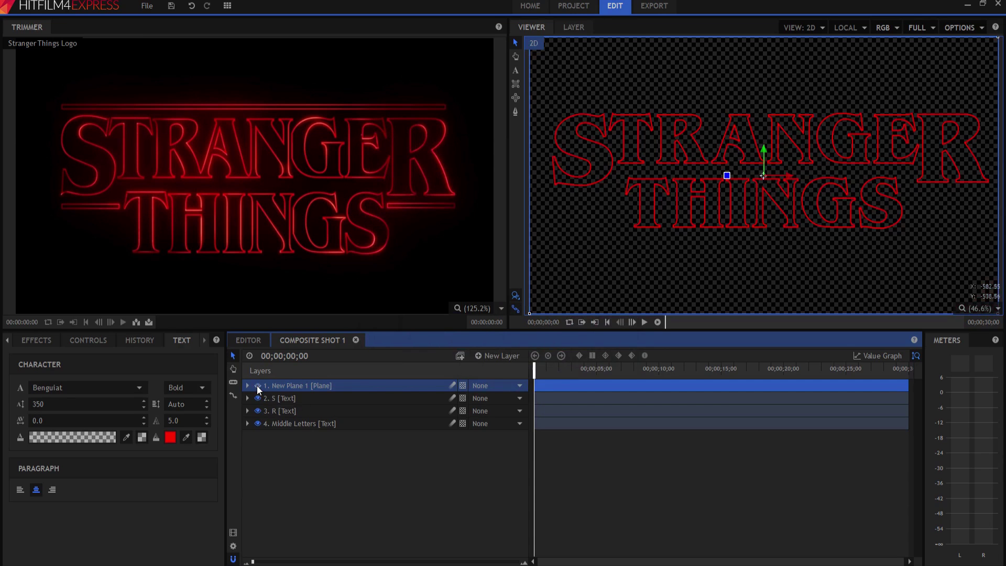
pyautogui.click(258, 386)
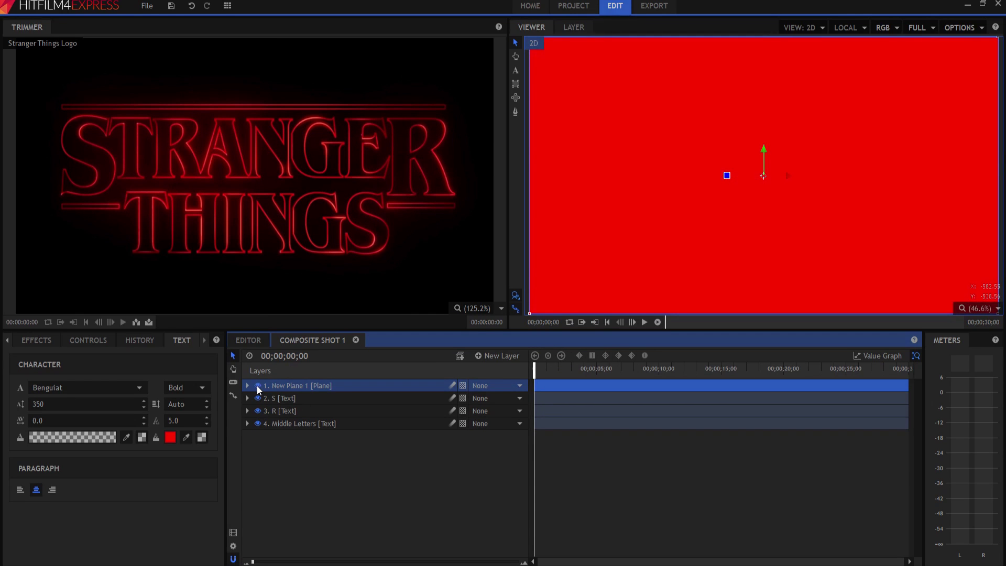
pyautogui.click(258, 386)
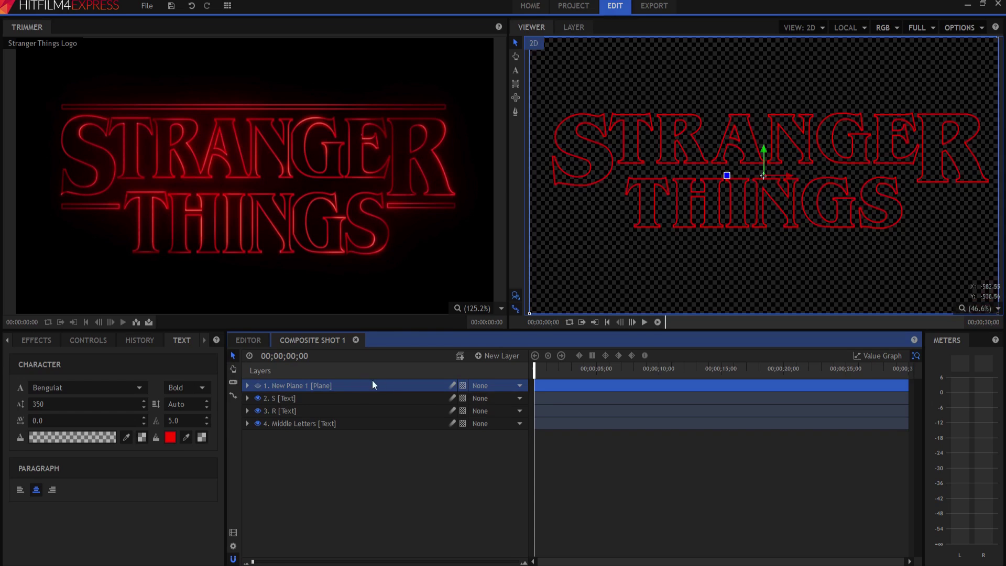
pyautogui.click(516, 83)
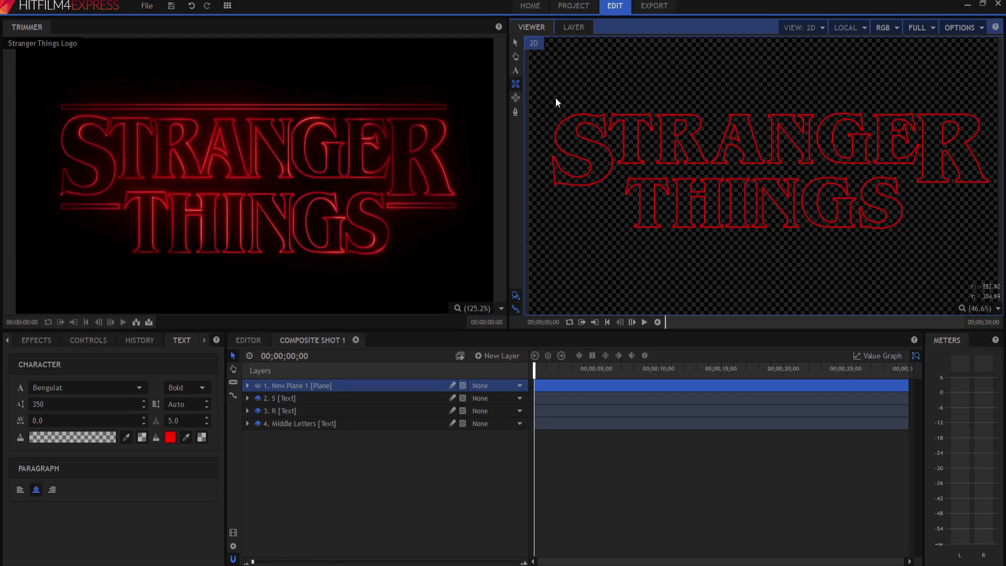
pyautogui.moveTo(554, 97); pyautogui.dragTo(976, 105)
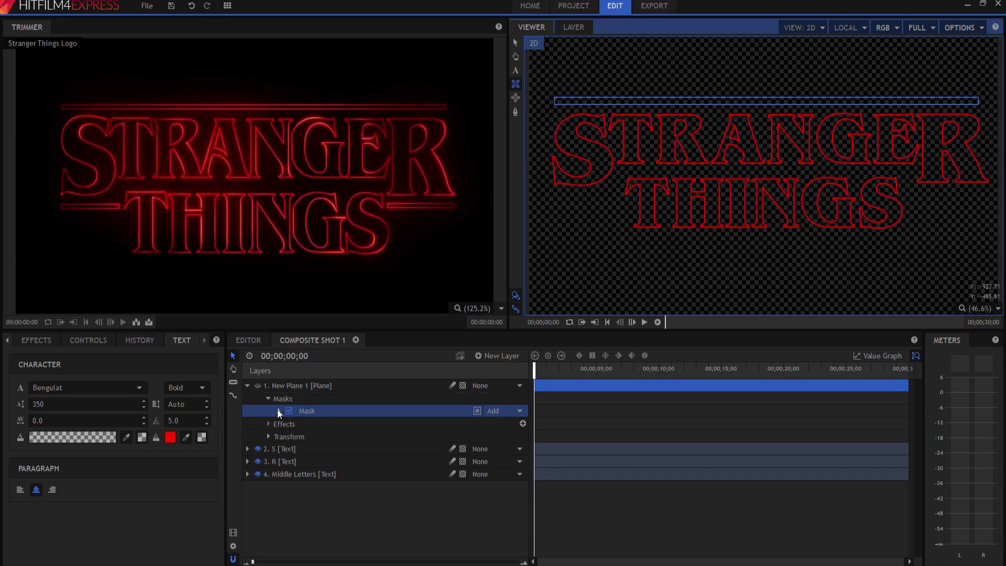
pyautogui.click(257, 386)
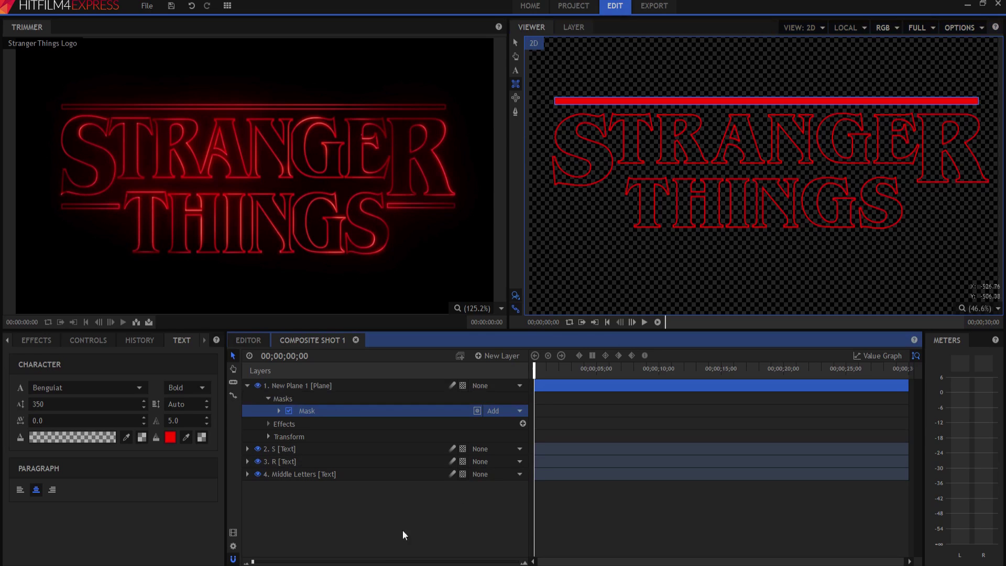
pyautogui.click(371, 531)
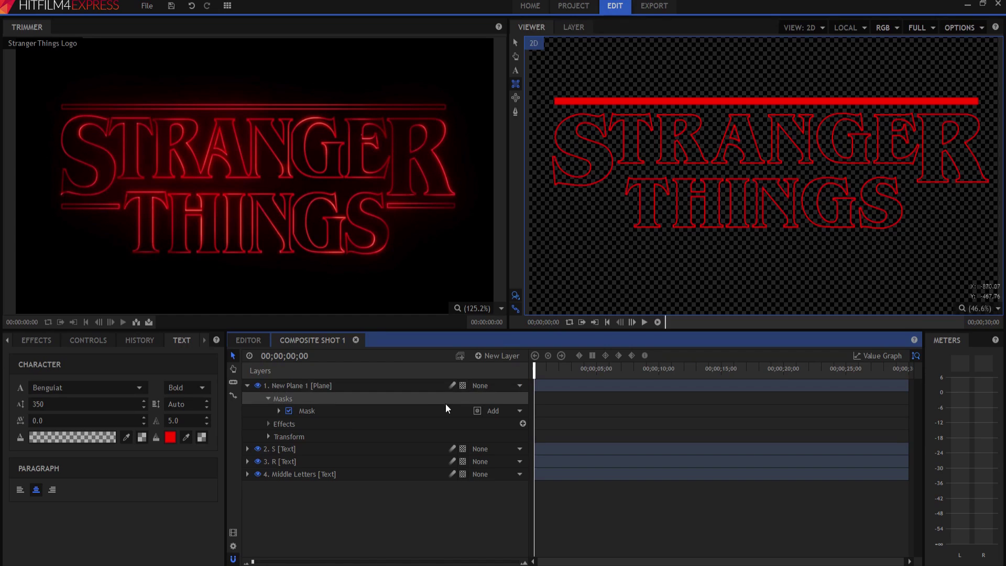
# Duplicate the mask on the red bar's plane layer and set the copy's blend mode to Subtract
pyautogui.click(307, 412)
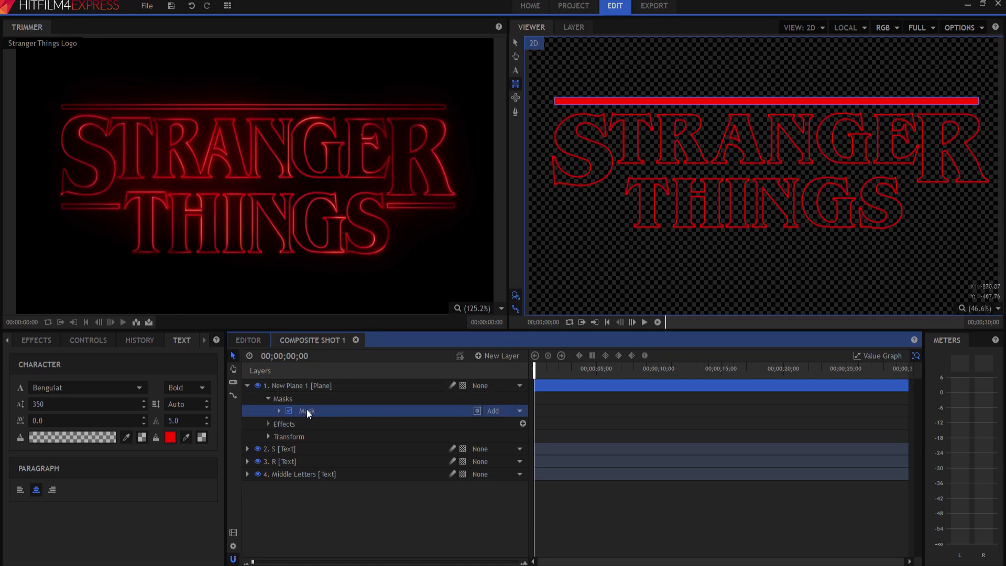
pyautogui.rightClick(307, 410)
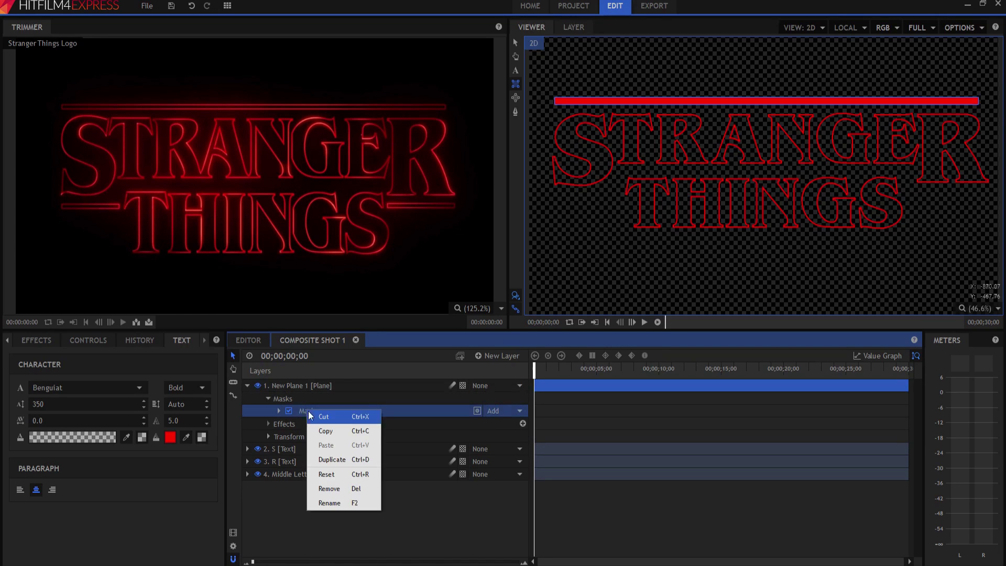
pyautogui.click(324, 461)
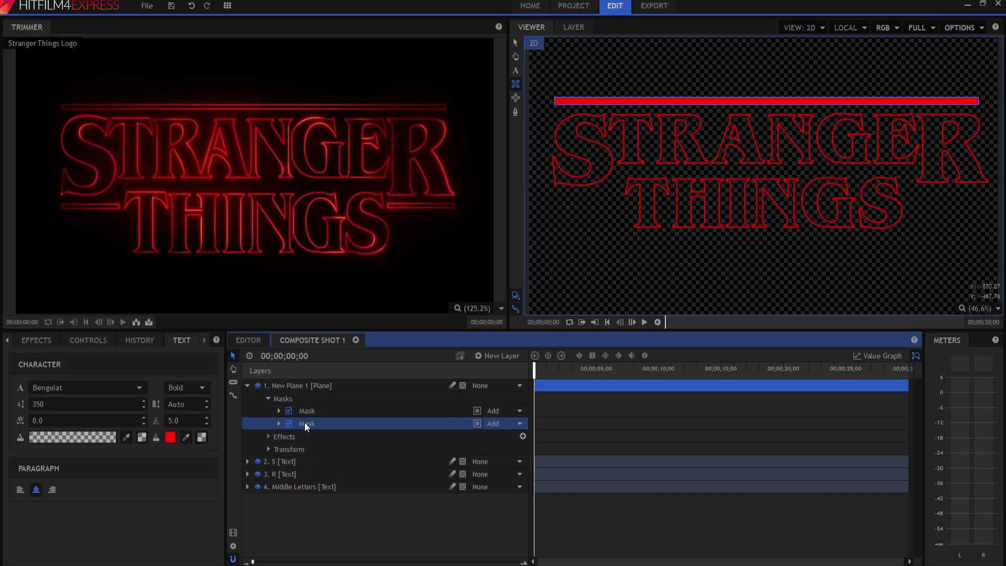
pyautogui.click(497, 423)
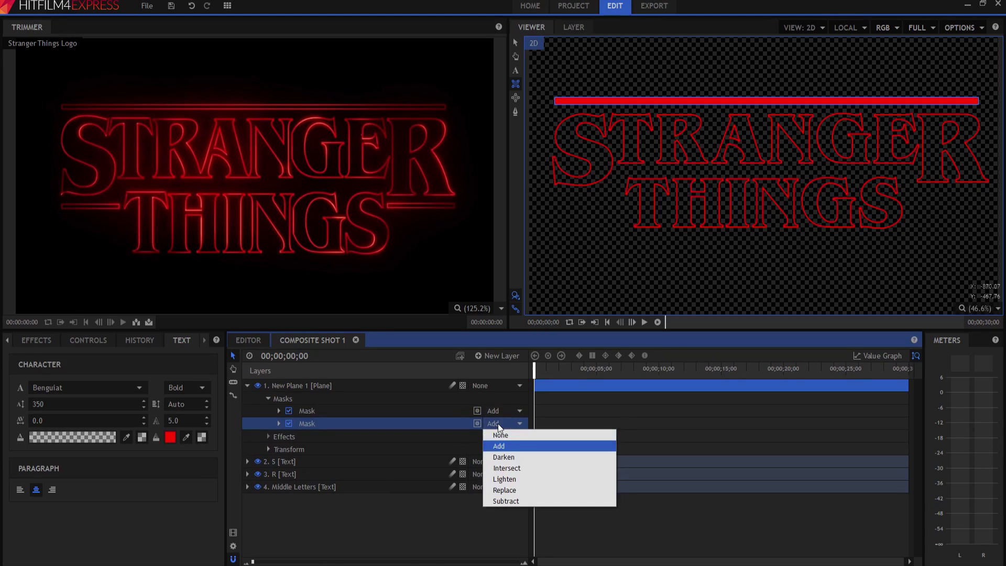
pyautogui.click(508, 501)
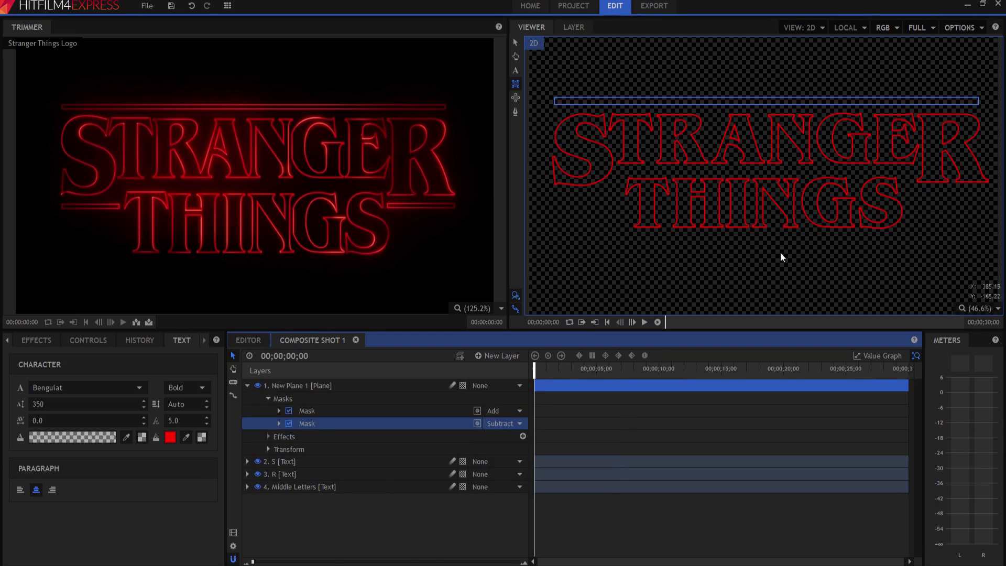
# Set the subtracting mask's shape expansion to -5 px to hollow out the bar above STRANGER, and collapse the plane layer
pyautogui.click(278, 423)
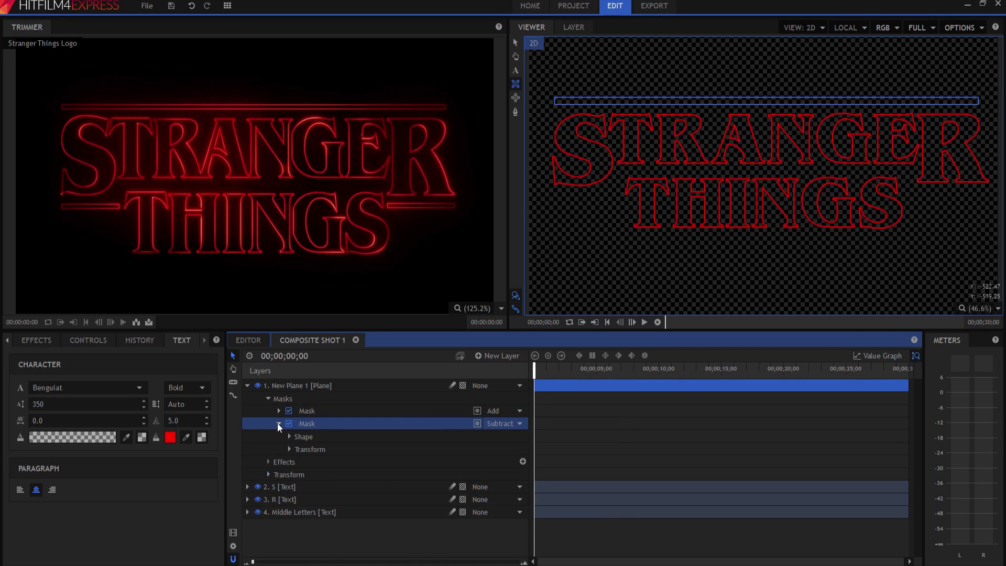
pyautogui.click(288, 436)
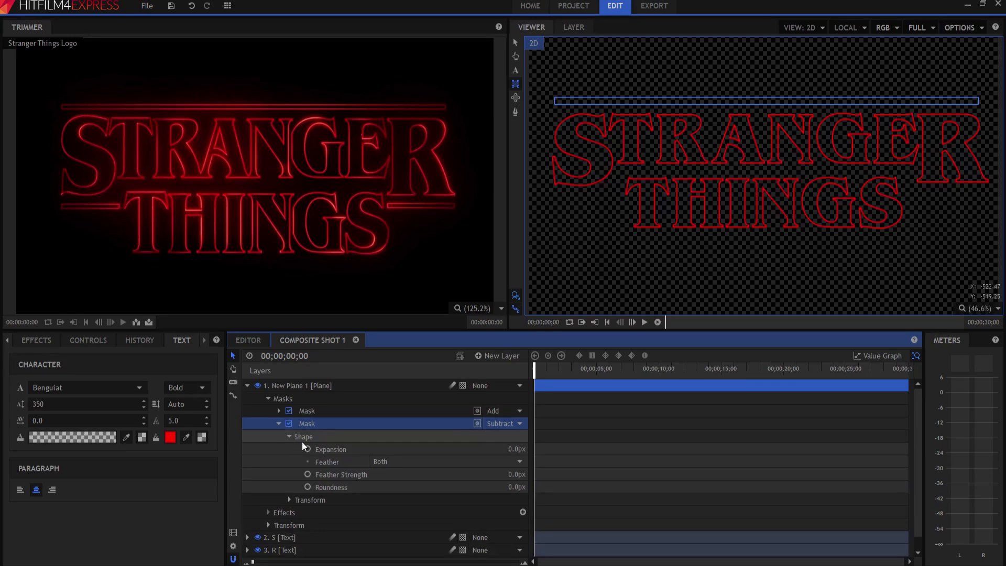
pyautogui.click(516, 449)
pyautogui.write('-5')
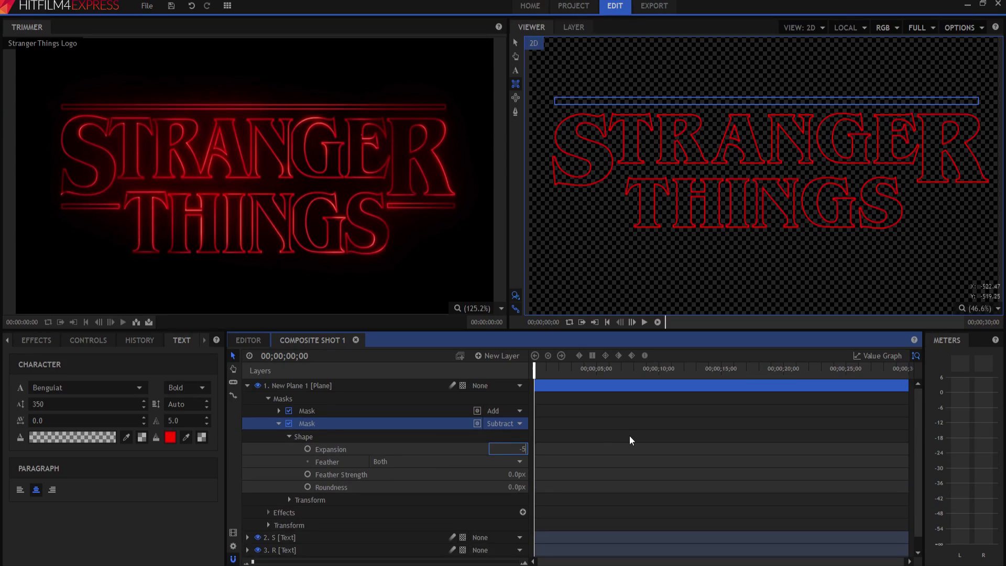
pyautogui.press('Return')
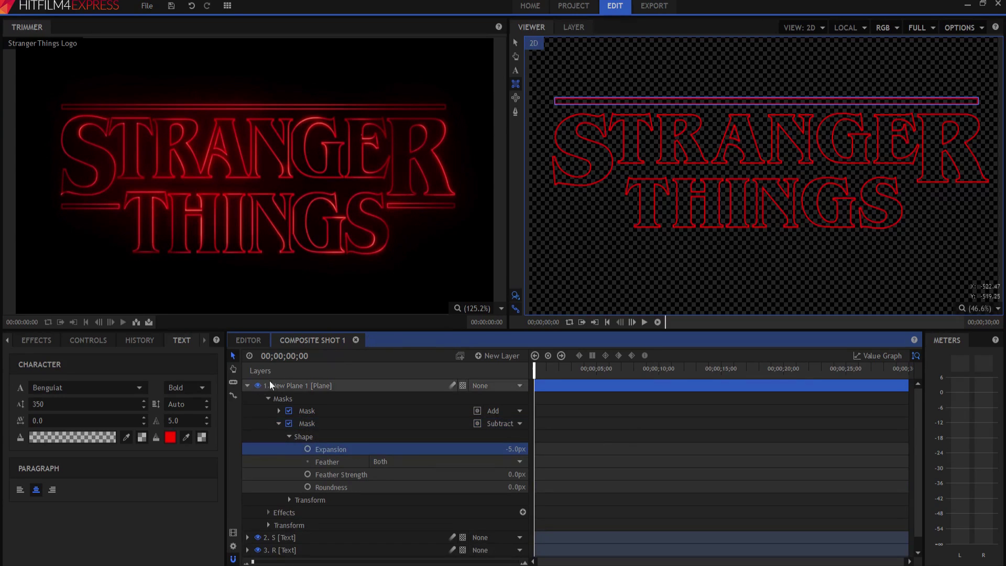
pyautogui.click(247, 386)
pyautogui.click(303, 486)
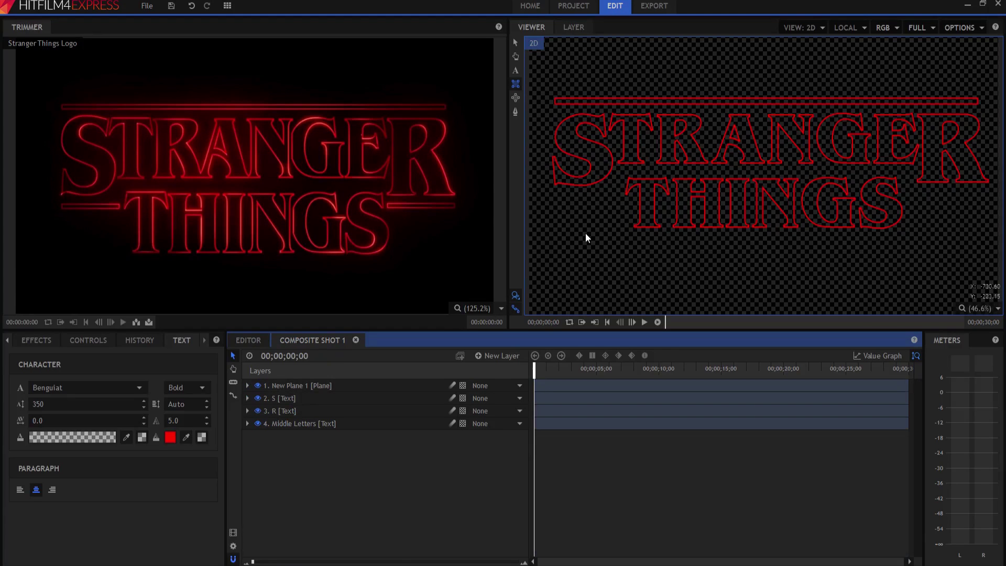
# Rename the red plane layer as Top Line
pyautogui.doubleClick(291, 386)
pyautogui.write('T')
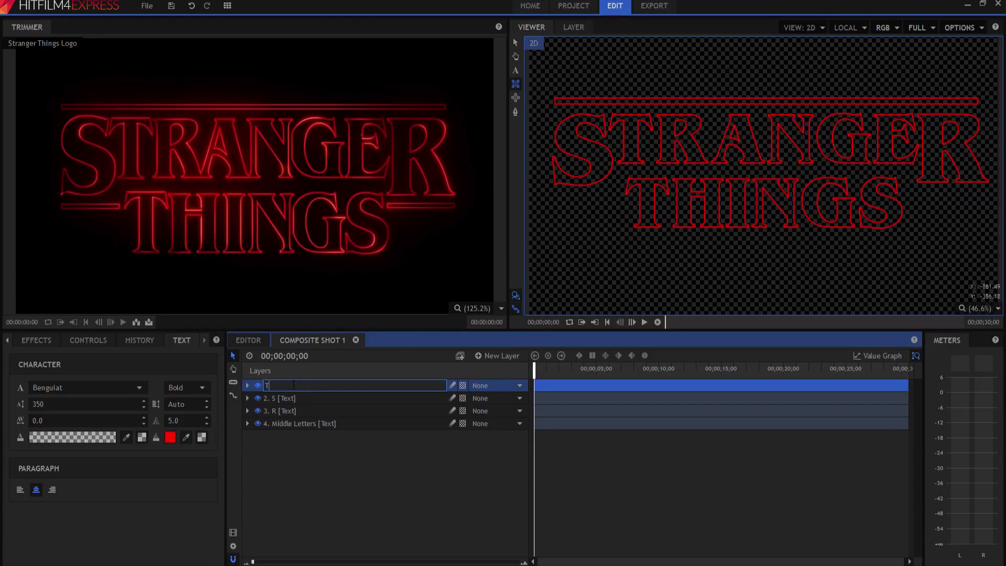
pyautogui.write('op Line')
pyautogui.press('Return')
# Duplicate the Top Line layer and rename the copy as Left Line
pyautogui.rightClick(292, 387)
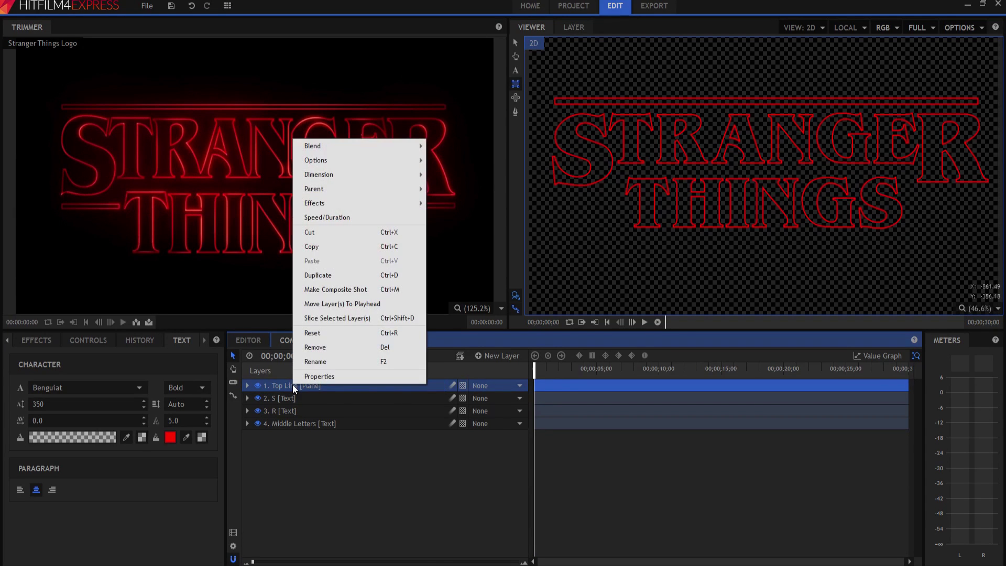
pyautogui.click(320, 275)
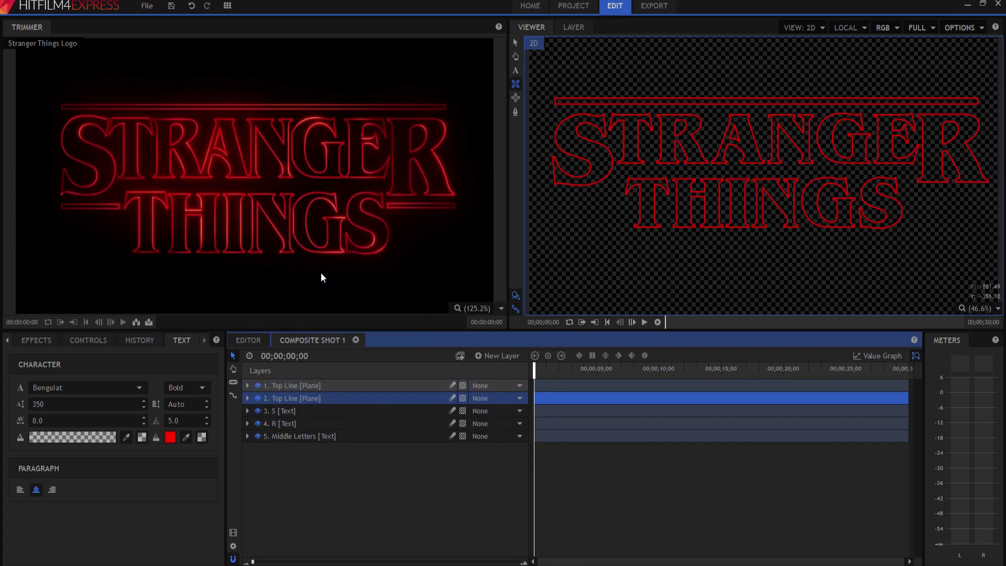
pyautogui.doubleClick(290, 397)
pyautogui.write('Left Line')
pyautogui.press('Return')
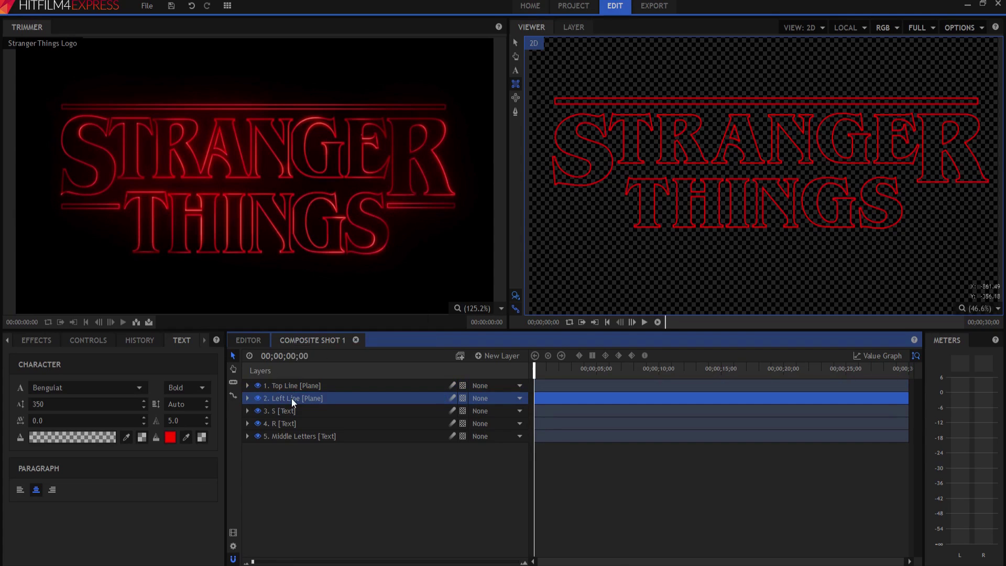
# Delete the Subtract mask from the Left Line layer
pyautogui.click(248, 398)
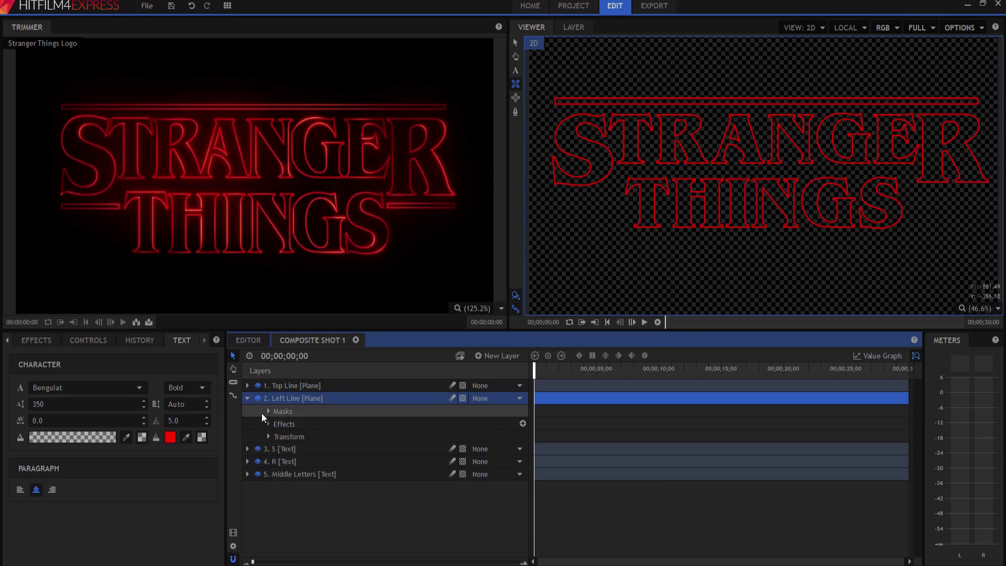
pyautogui.click(268, 412)
pyautogui.click(316, 436)
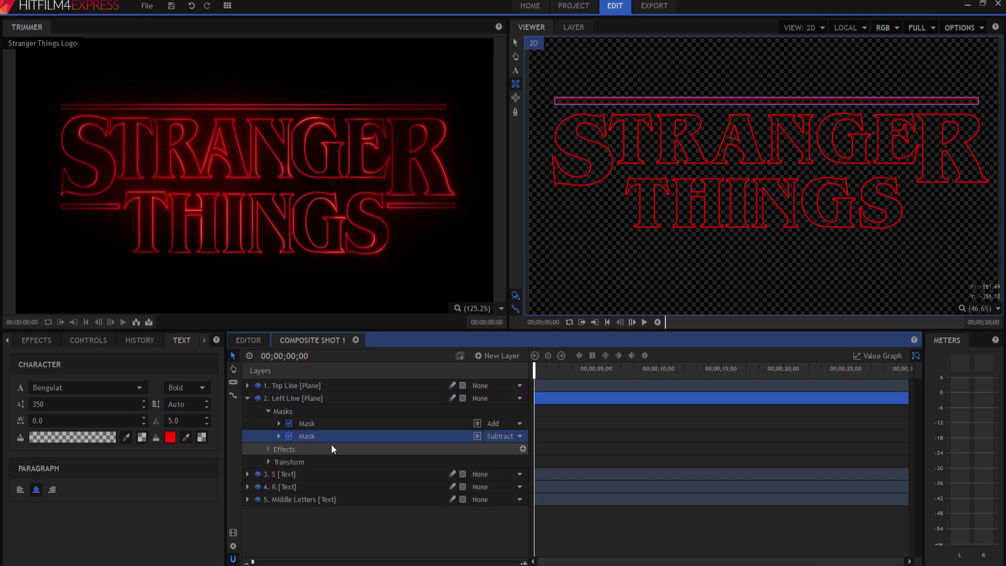
pyautogui.press('Delete')
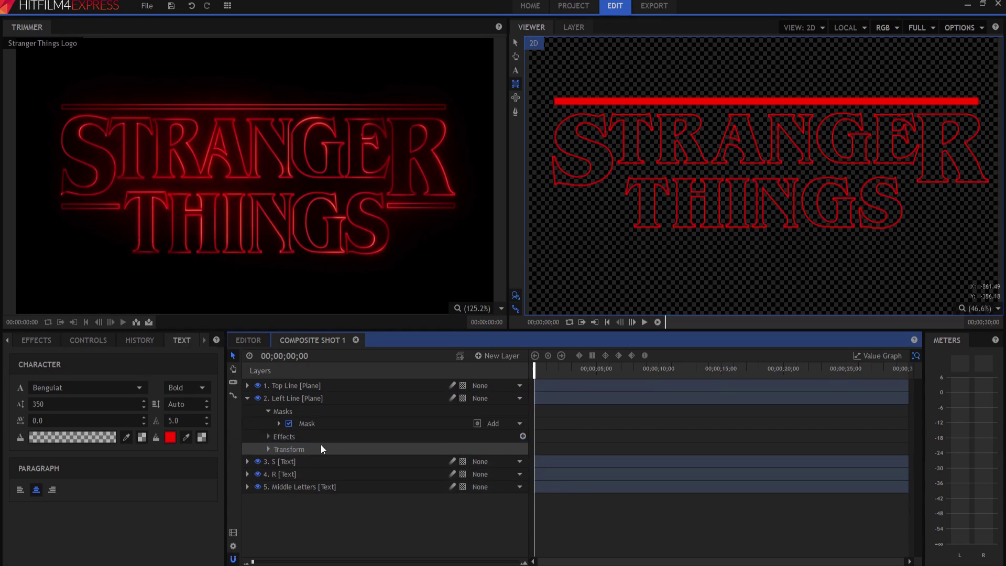
# Move the remaining Left Line mask below the large S and shorten it to a bar ending before the T of THINGS
pyautogui.click(307, 425)
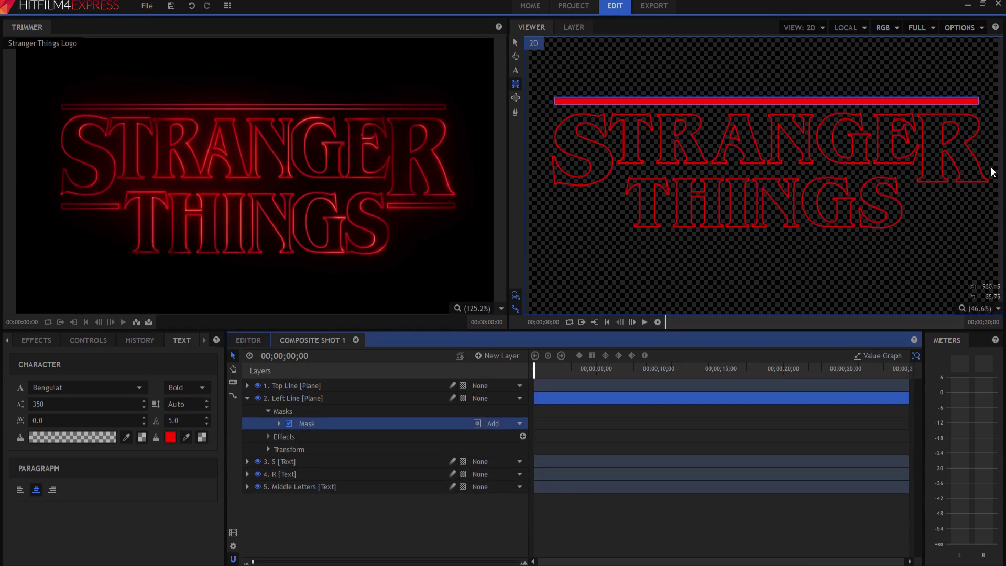
pyautogui.click(516, 43)
pyautogui.moveTo(721, 103); pyautogui.dragTo(713, 223)
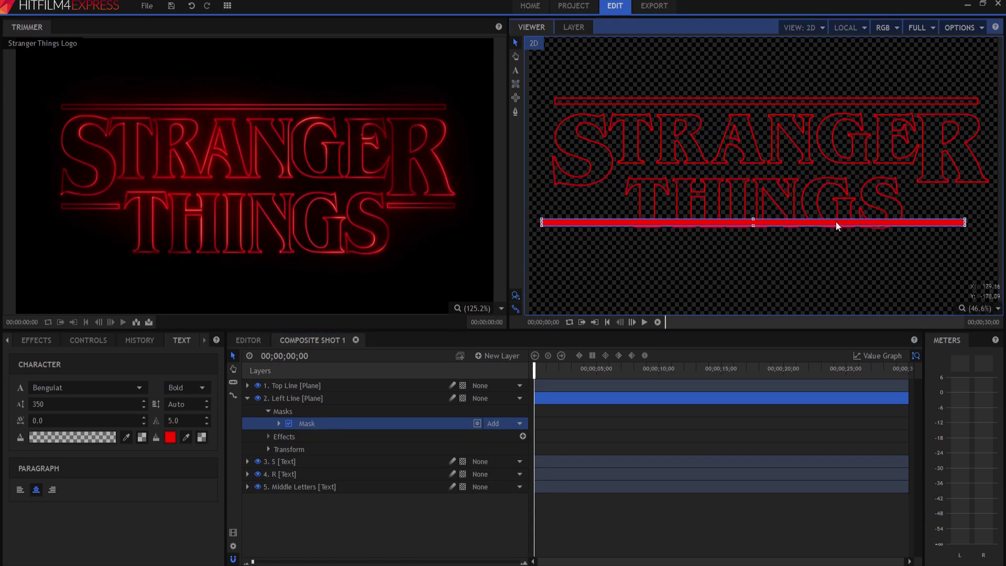
pyautogui.moveTo(964, 222); pyautogui.dragTo(604, 196)
pyautogui.scroll(1, 607, 175)
pyautogui.scroll(2, 608, 175)
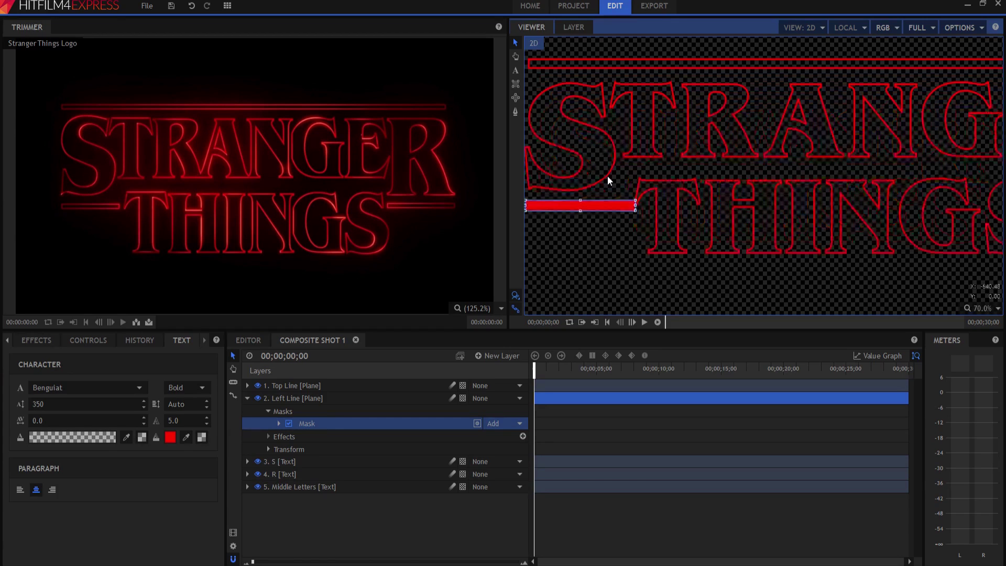
# Fine-tune the Left Line mask's width and position under the S, leaving a small gap before the T of THINGS
pyautogui.click(621, 222)
pyautogui.press('h')
pyautogui.moveTo(618, 258); pyautogui.dragTo(700, 278)
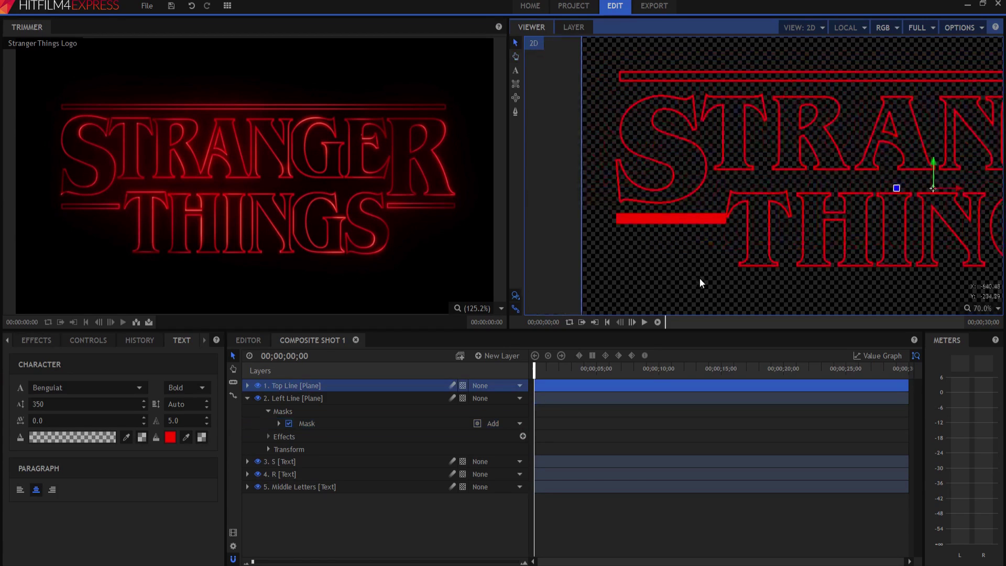
pyautogui.scroll(1, 687, 255)
pyautogui.moveTo(699, 172); pyautogui.dragTo(705, 224)
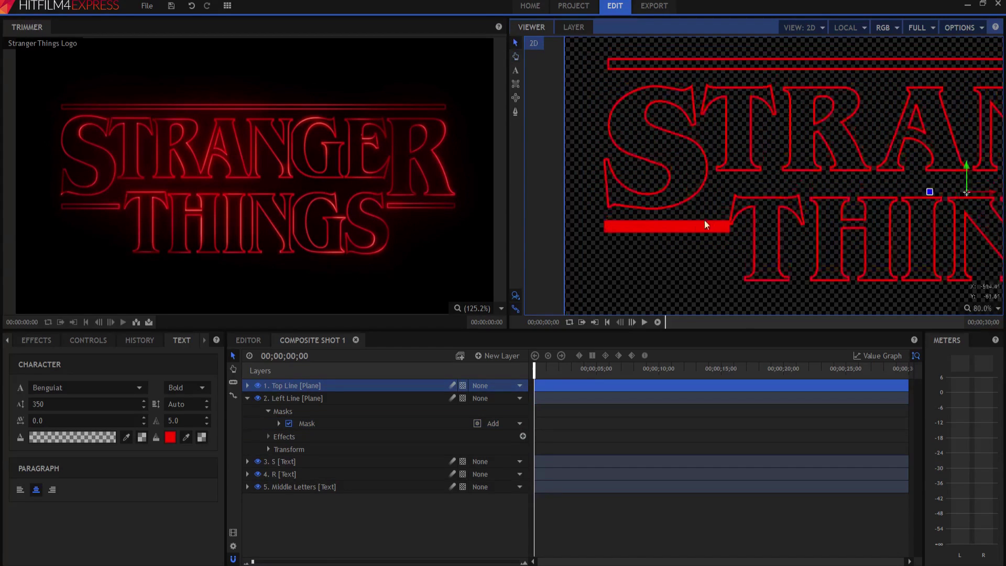
pyautogui.click(311, 423)
pyautogui.moveTo(730, 227); pyautogui.dragTo(690, 225)
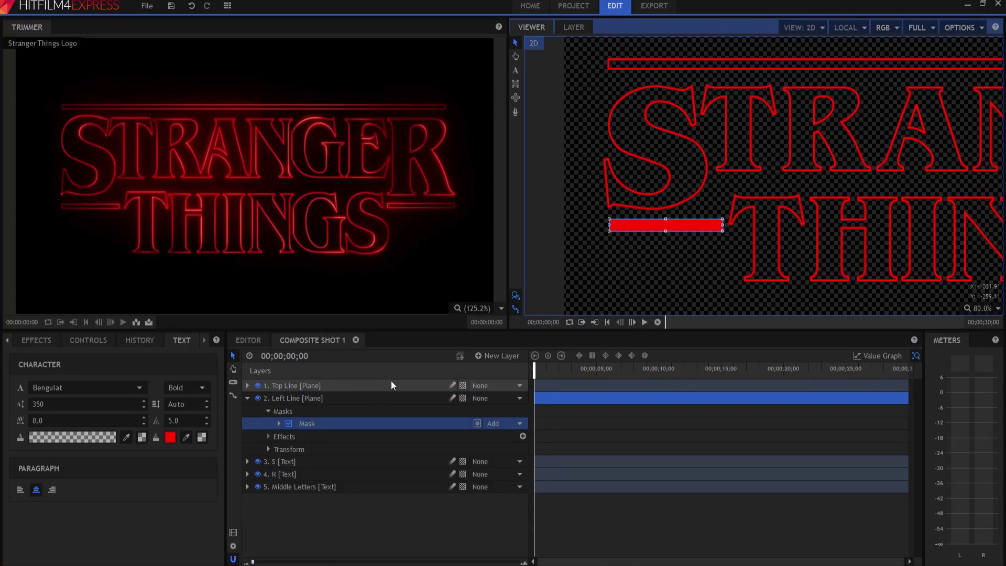
# Duplicate the Left Line layer's mask and set the copy's blend mode to Subtract
pyautogui.rightClick(309, 420)
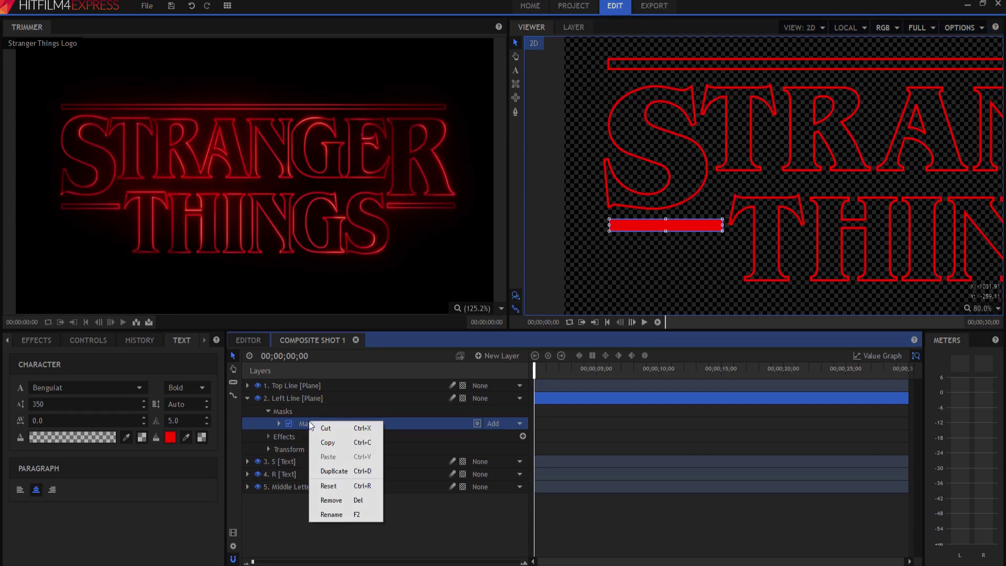
pyautogui.click(336, 471)
pyautogui.click(278, 436)
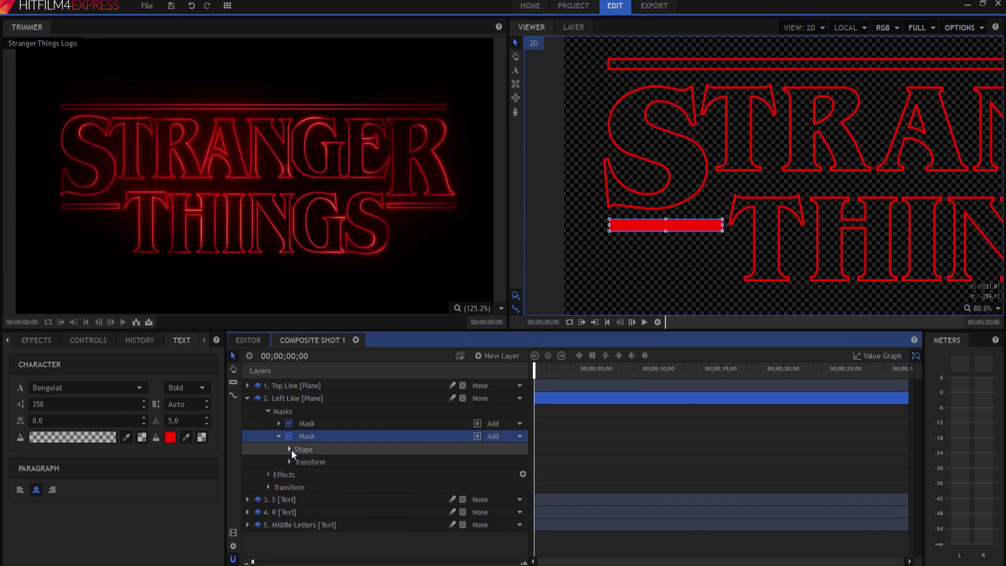
pyautogui.click(498, 436)
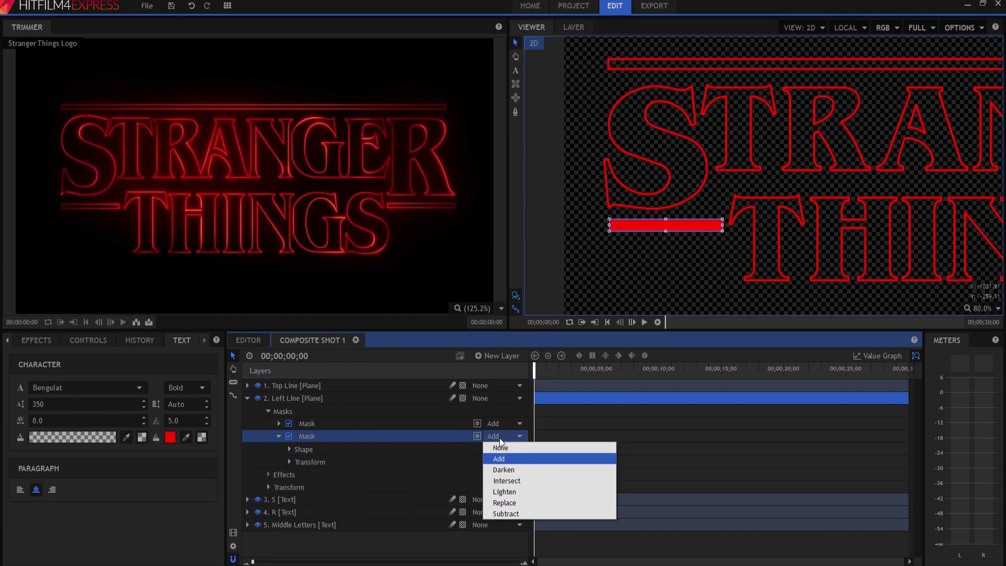
pyautogui.click(506, 514)
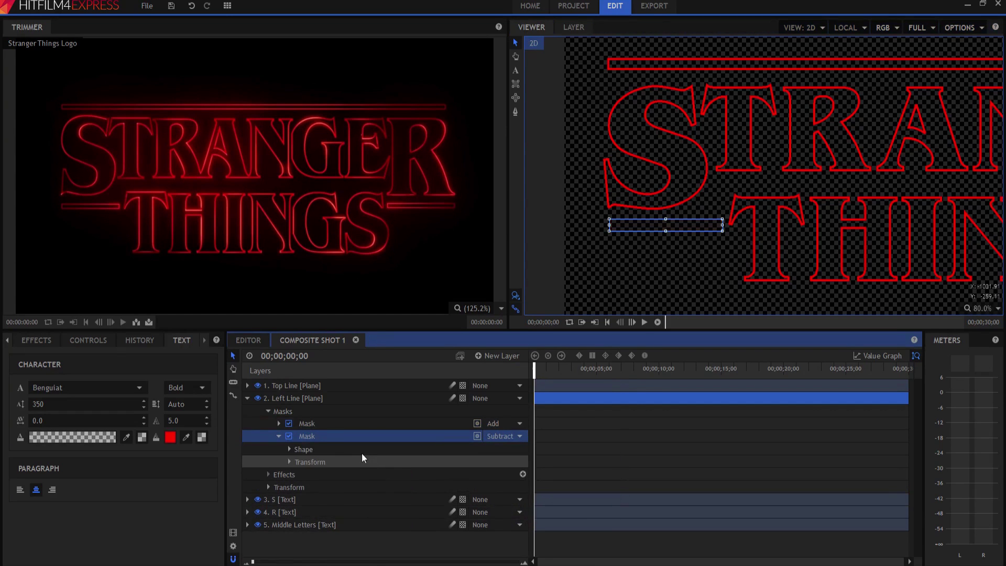
# Set the Left Line's subtracting mask expansion to -5 px and collapse the layer
pyautogui.click(289, 449)
pyautogui.click(520, 461)
pyautogui.press('BackSpace')
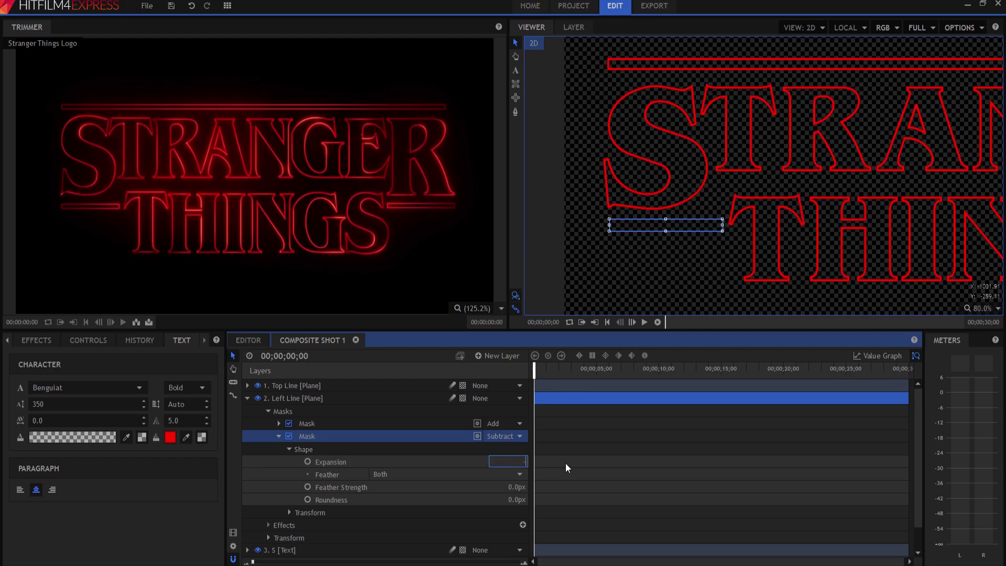
pyautogui.write('-5')
pyautogui.press('Return')
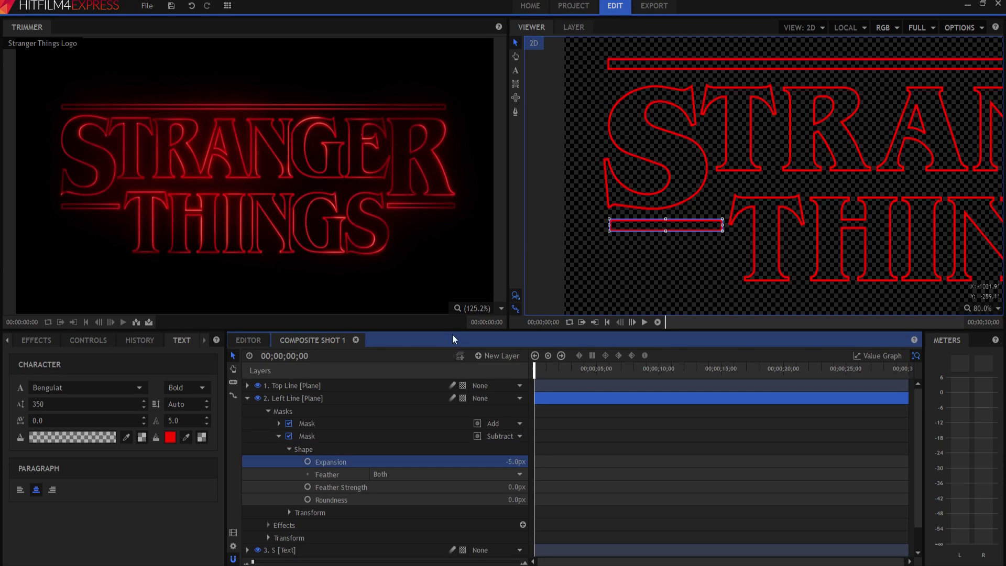
pyautogui.click(247, 398)
pyautogui.click(398, 528)
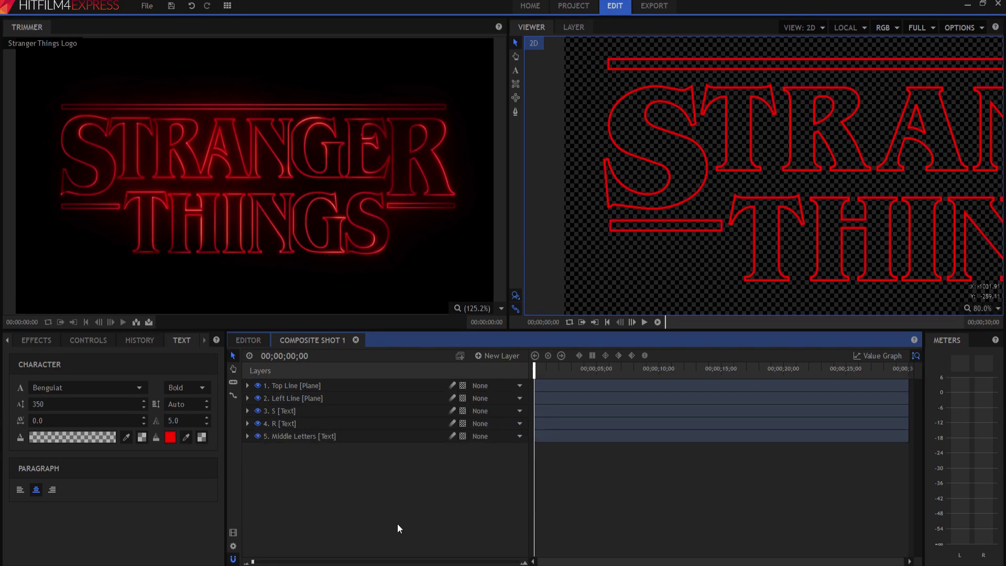
# Duplicate the Left Line layer and rename the lower copy Right Line
pyautogui.rightClick(308, 397)
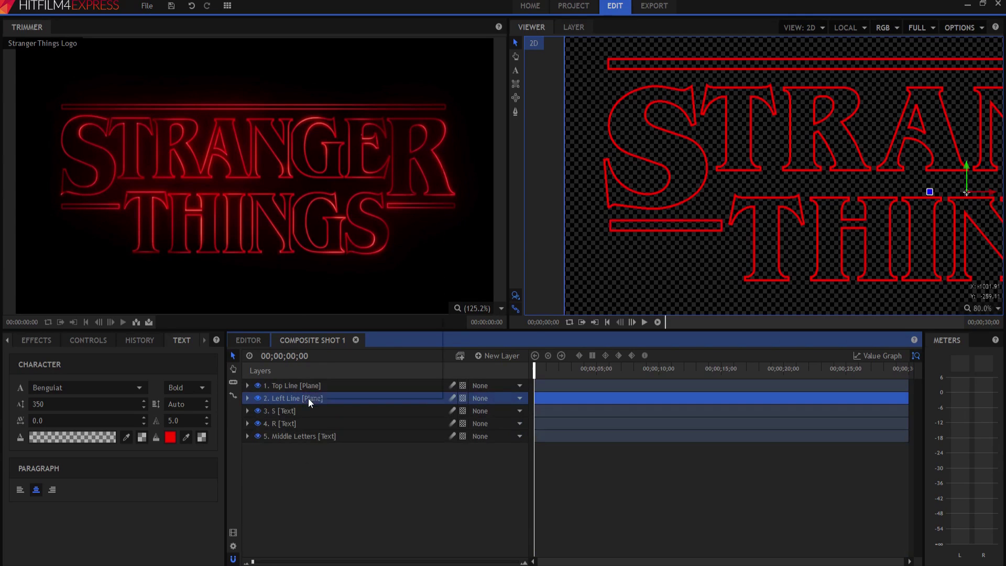
pyautogui.click(337, 289)
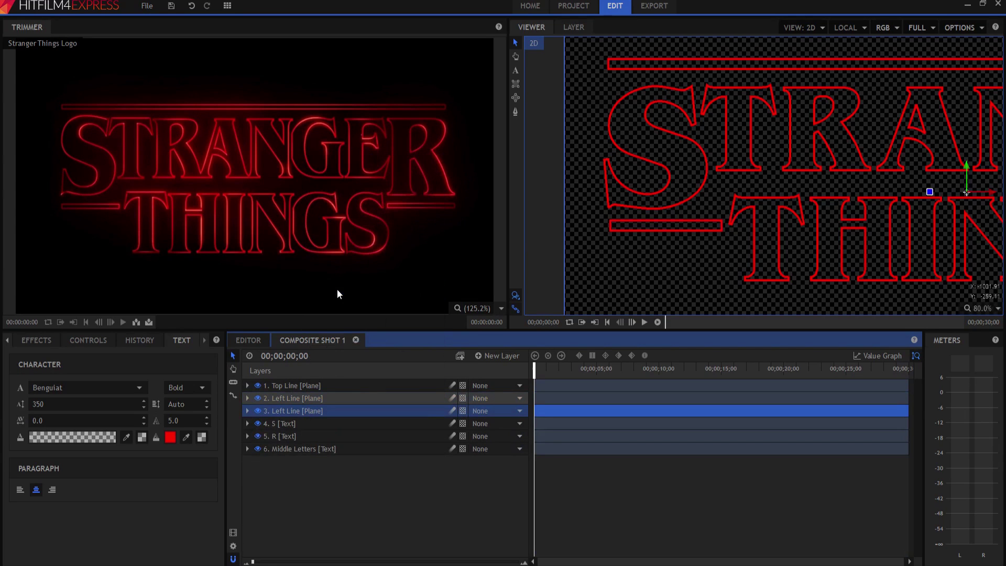
pyautogui.scroll(-3, 903, 227)
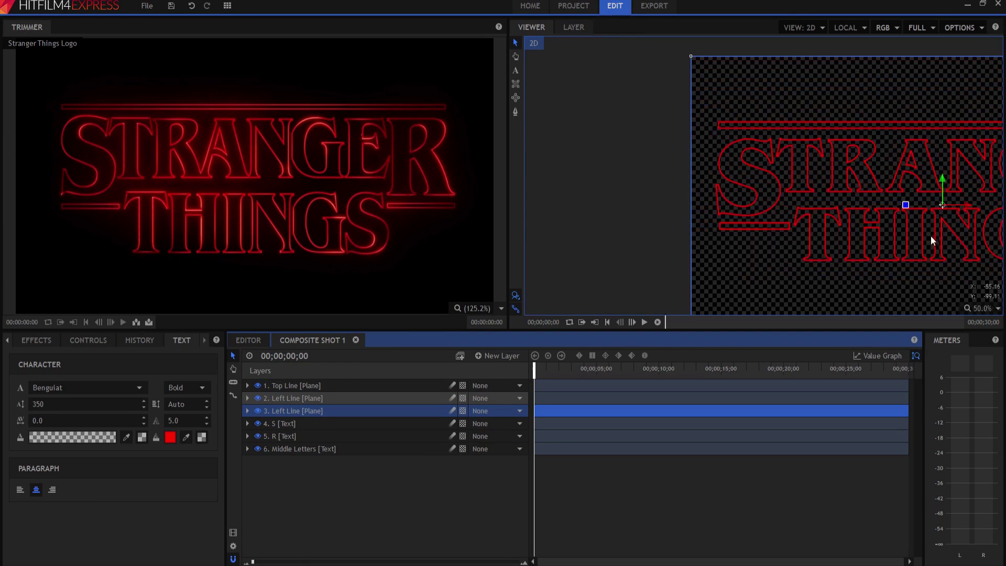
pyautogui.click(934, 241)
pyautogui.moveTo(934, 241); pyautogui.dragTo(746, 223)
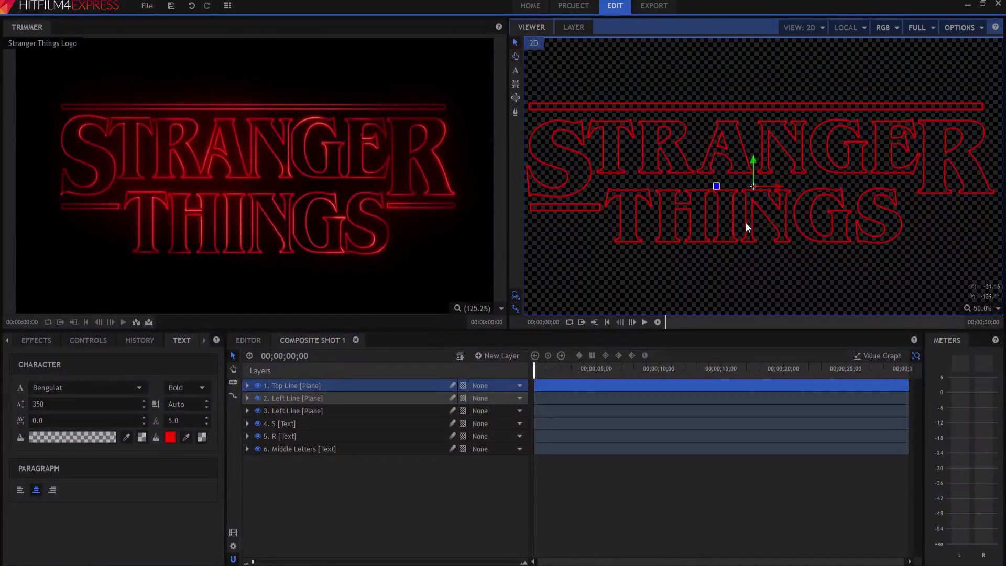
pyautogui.click(281, 397)
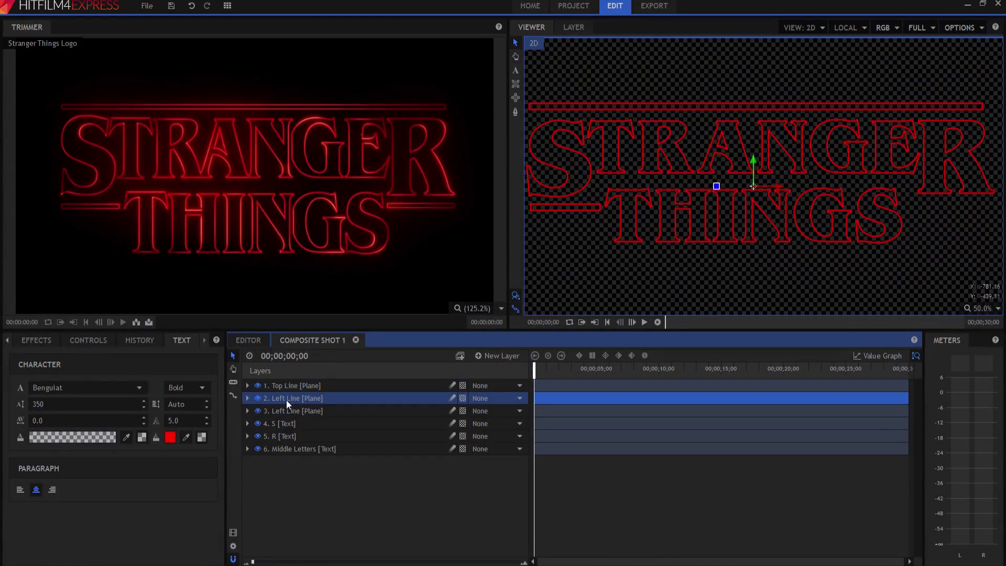
pyautogui.click(279, 414)
pyautogui.doubleClick(278, 413)
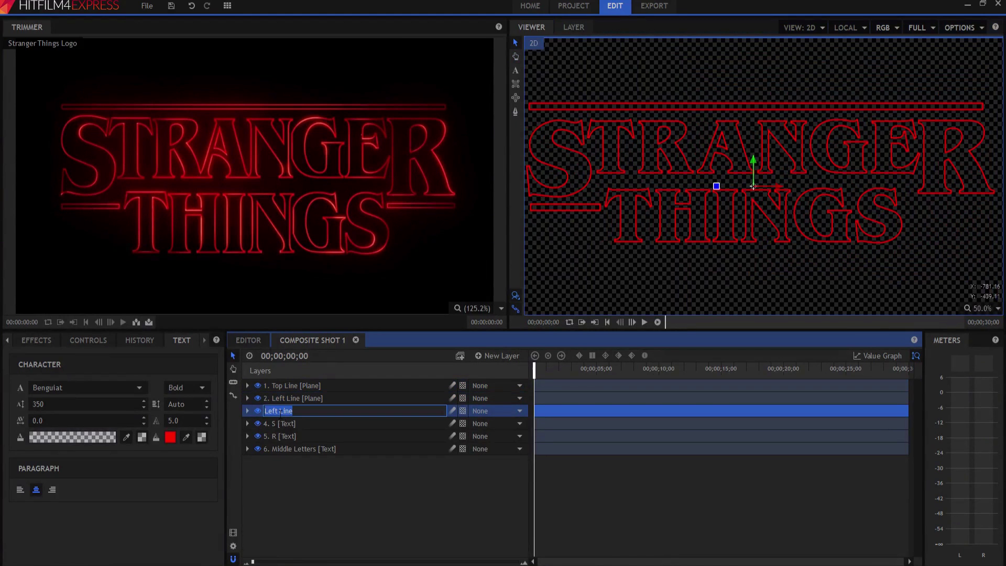
pyautogui.write('Right Line')
pyautogui.press('Return')
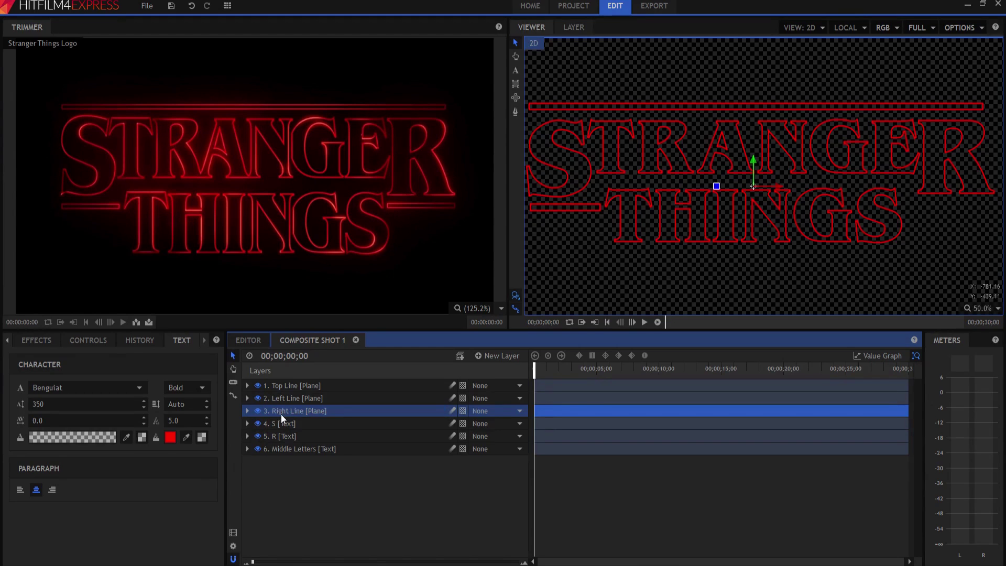
# Expand the Right Line layer's masks and delete its subtracting mask
pyautogui.click(248, 410)
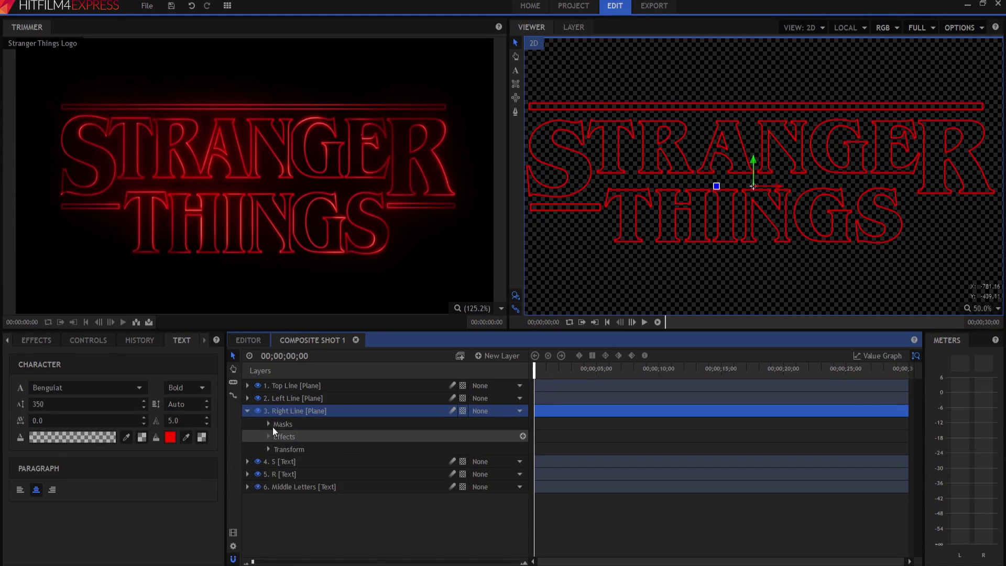
pyautogui.click(268, 422)
pyautogui.click(308, 445)
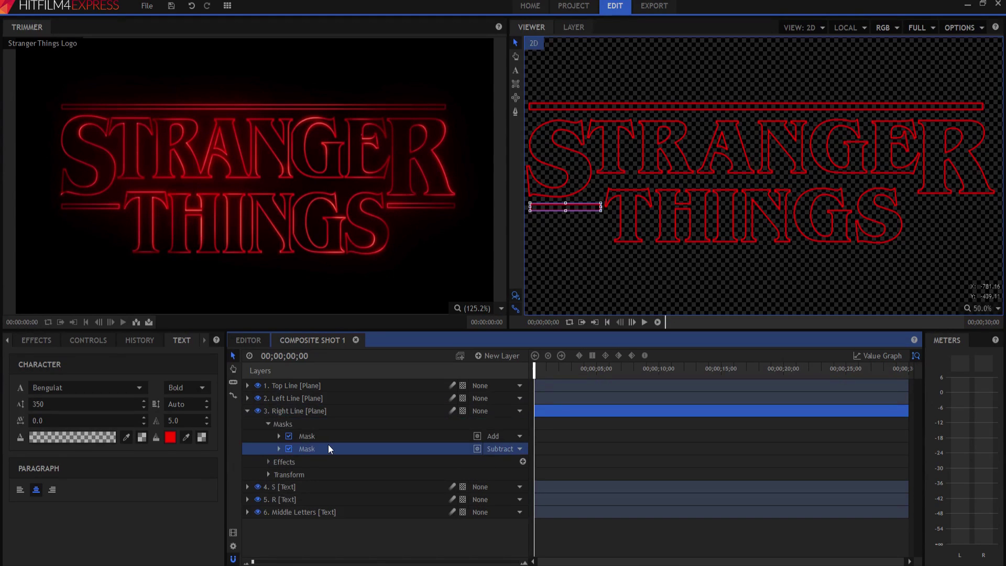
pyautogui.press('Delete')
# Move the remaining Right Line mask below the large R, raise it slightly and widen it toward the S of THINGS
pyautogui.click(312, 437)
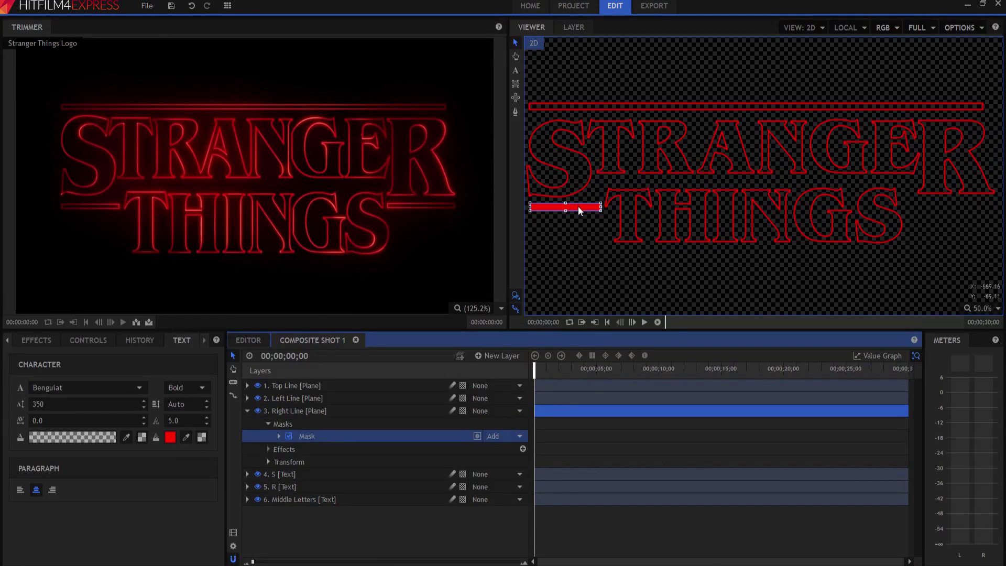
pyautogui.moveTo(577, 205); pyautogui.dragTo(961, 206)
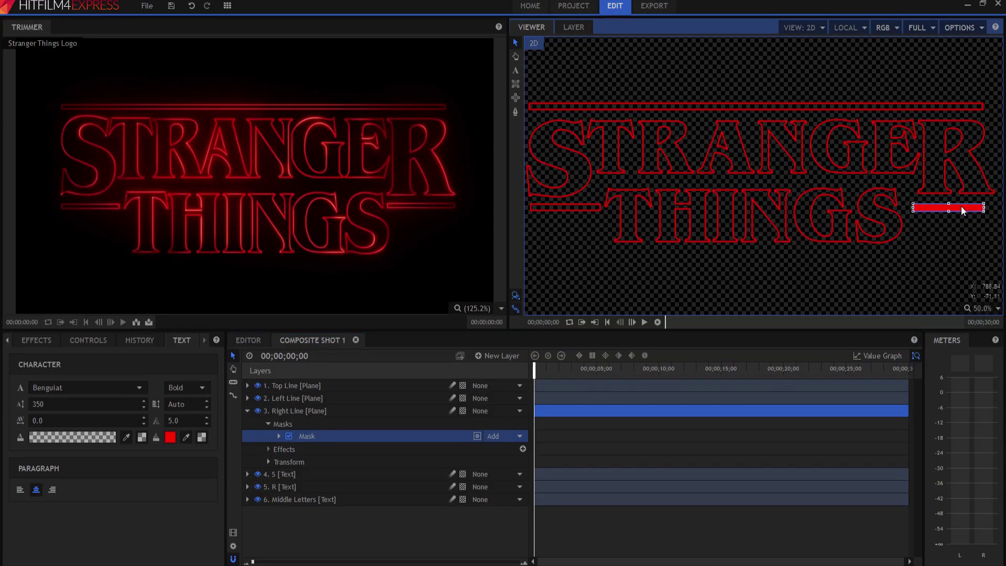
pyautogui.scroll(2, 962, 182)
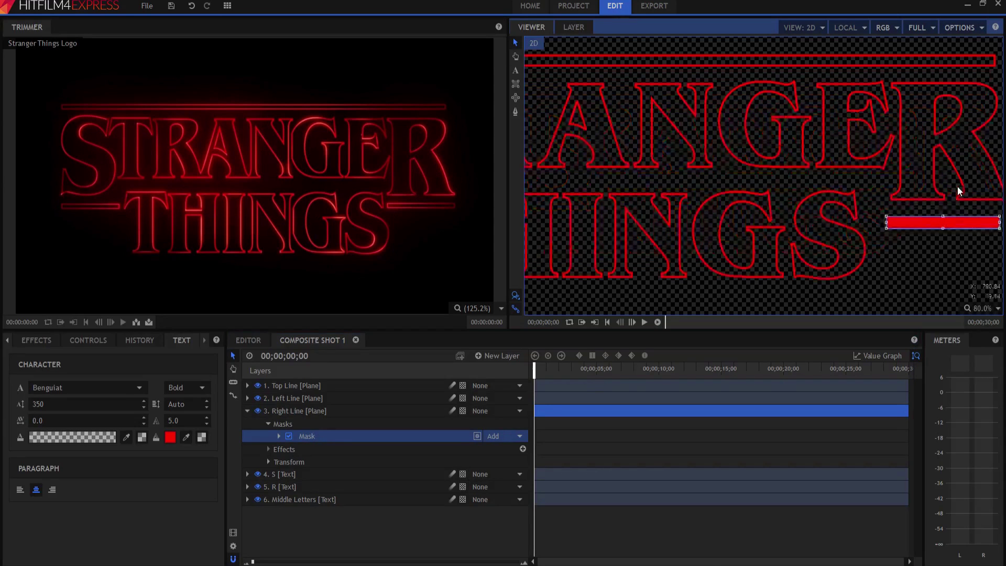
pyautogui.moveTo(924, 271); pyautogui.dragTo(876, 265)
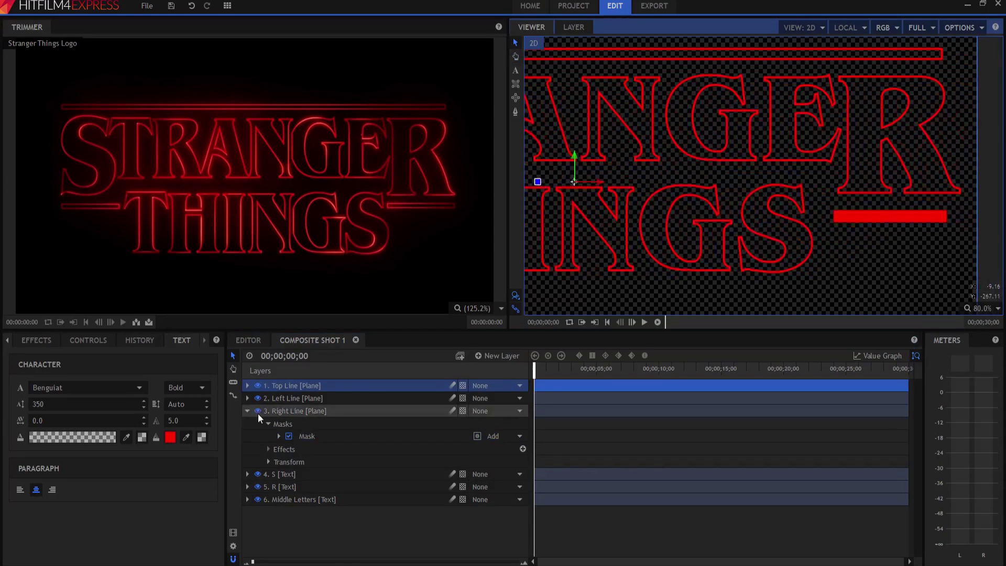
pyautogui.click(316, 437)
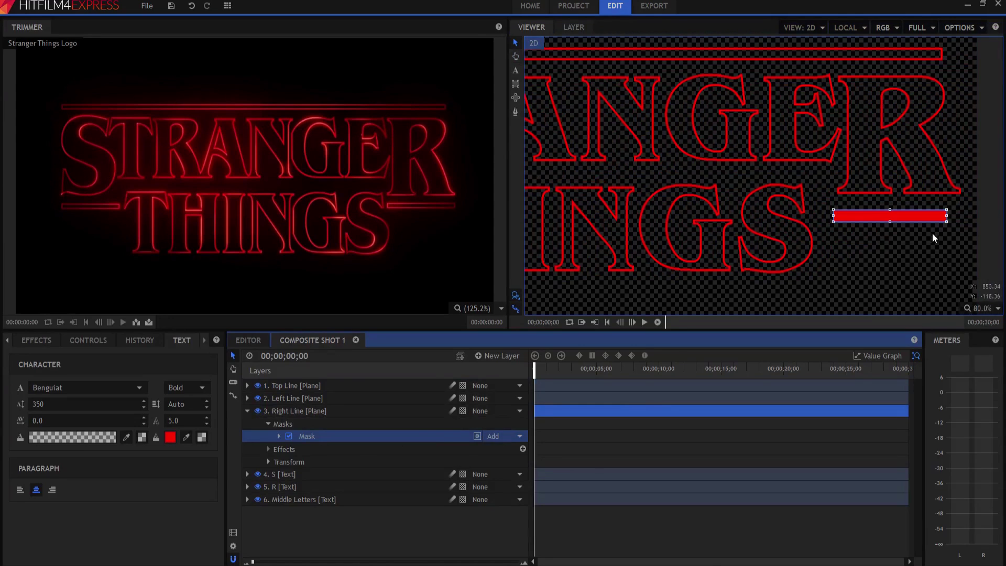
pyautogui.moveTo(947, 215); pyautogui.dragTo(914, 218)
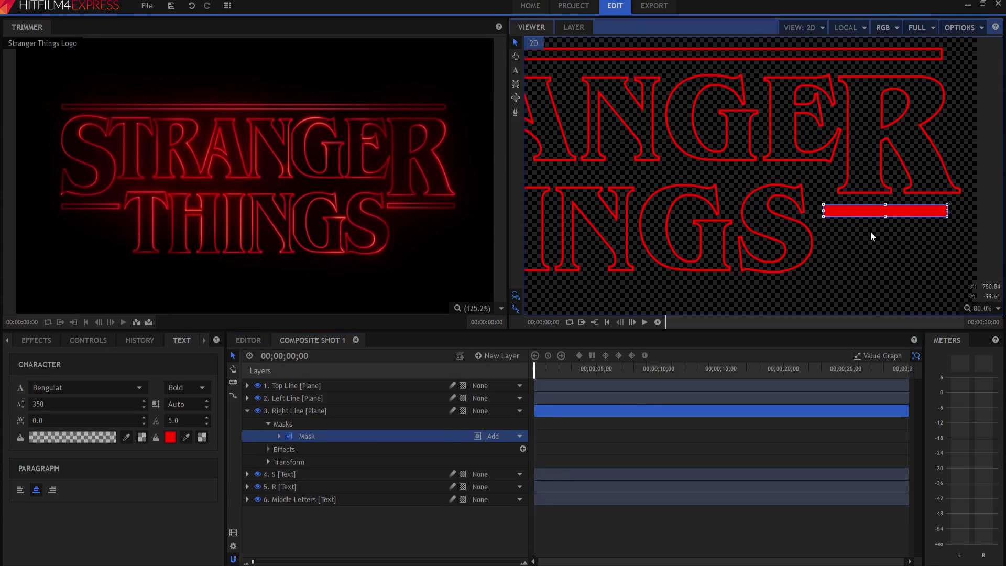
# Duplicate the Right Line layer's mask and set the copy's blend mode to Subtract
pyautogui.rightClick(317, 436)
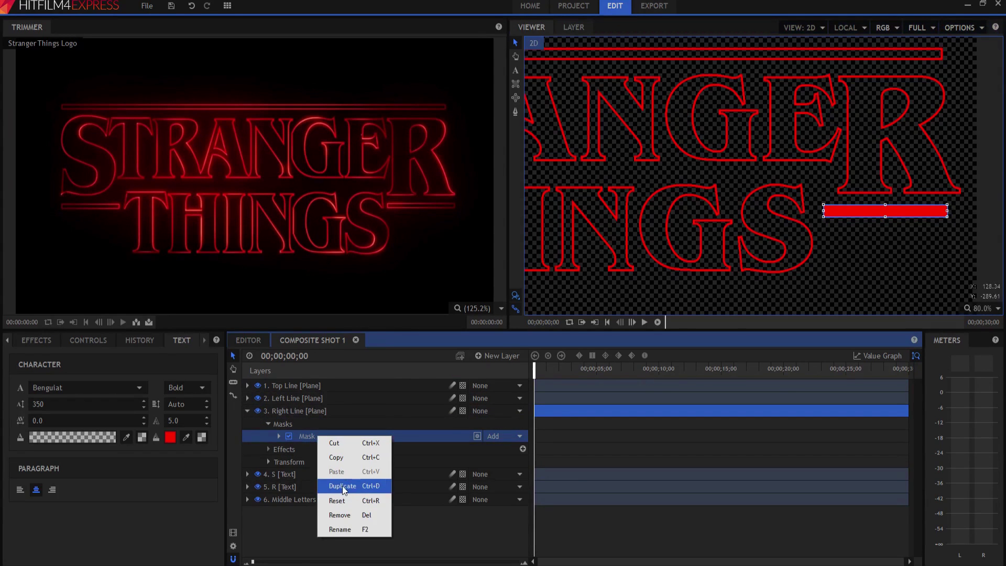
pyautogui.click(343, 486)
pyautogui.click(506, 448)
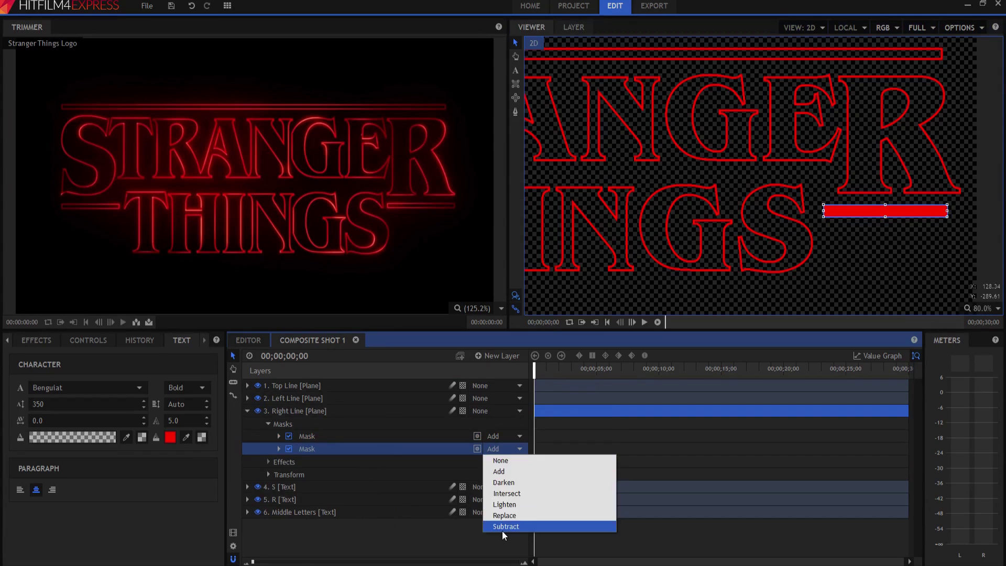
pyautogui.click(502, 526)
# Set the Right Line's subtracting mask expansion to -5 px, then collapse and deselect the layer
pyautogui.click(278, 449)
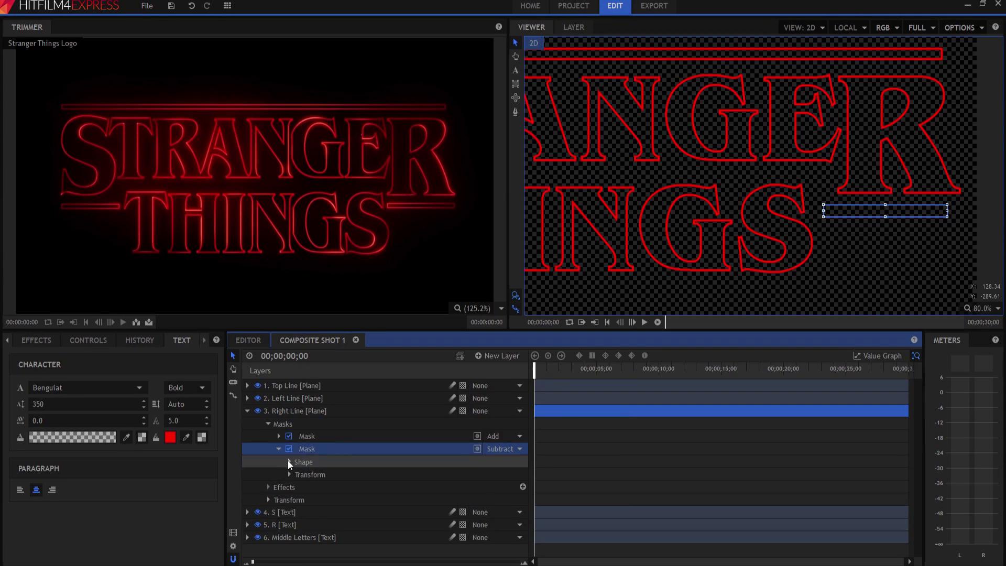
pyautogui.click(288, 461)
pyautogui.click(519, 474)
pyautogui.write('-5')
pyautogui.press('Return')
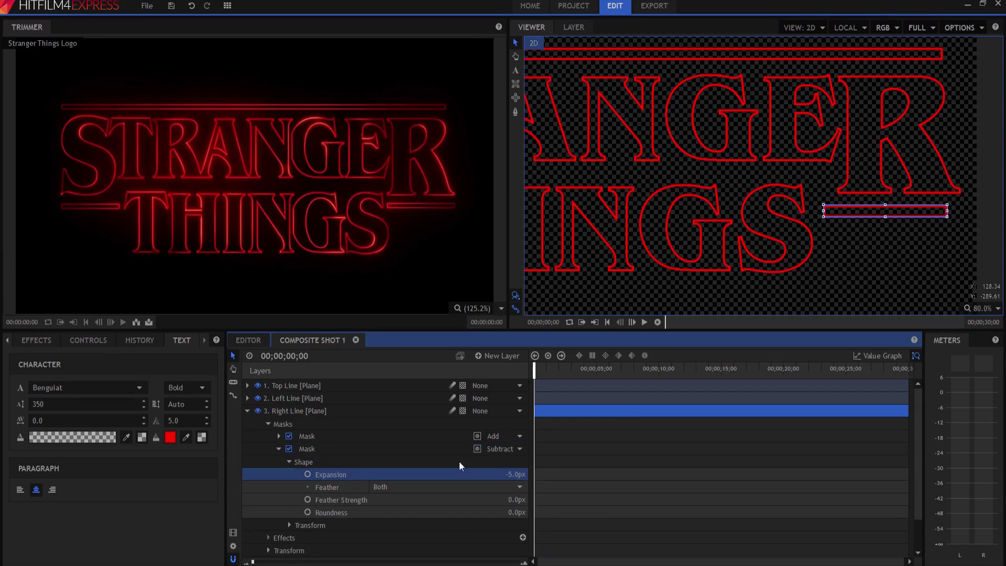
pyautogui.click(248, 411)
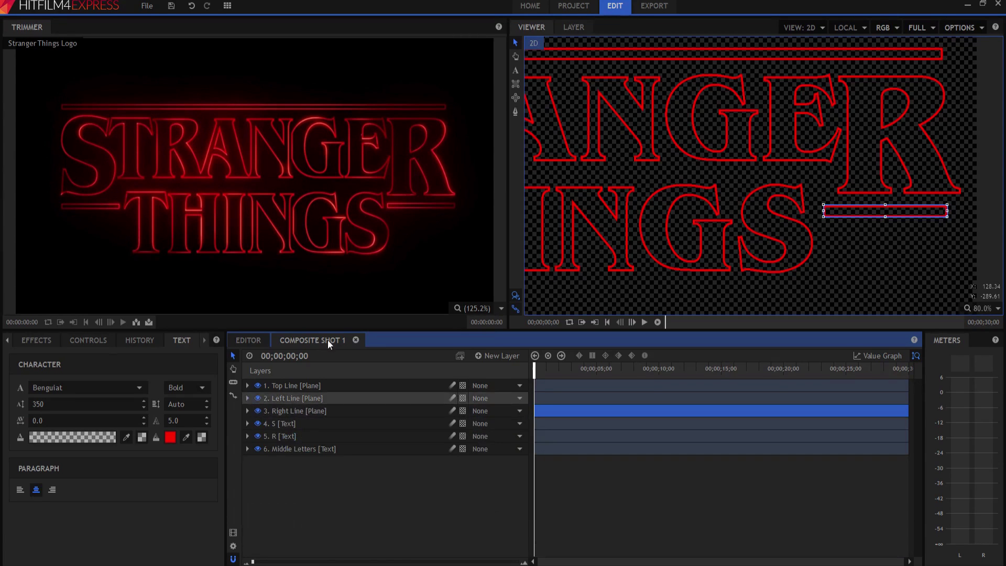
pyautogui.click(408, 500)
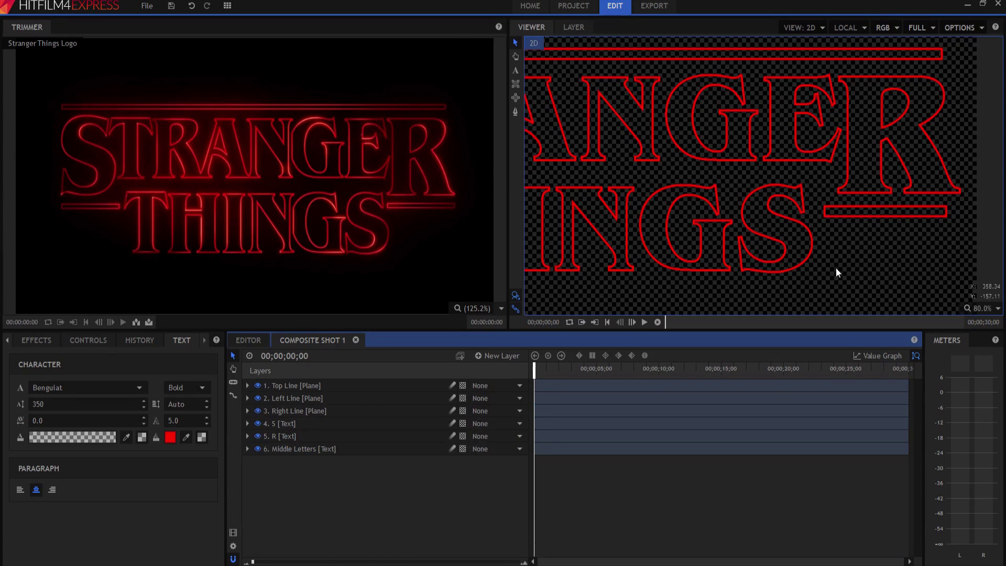
# Search the effects library for Glow
pyautogui.click(988, 309)
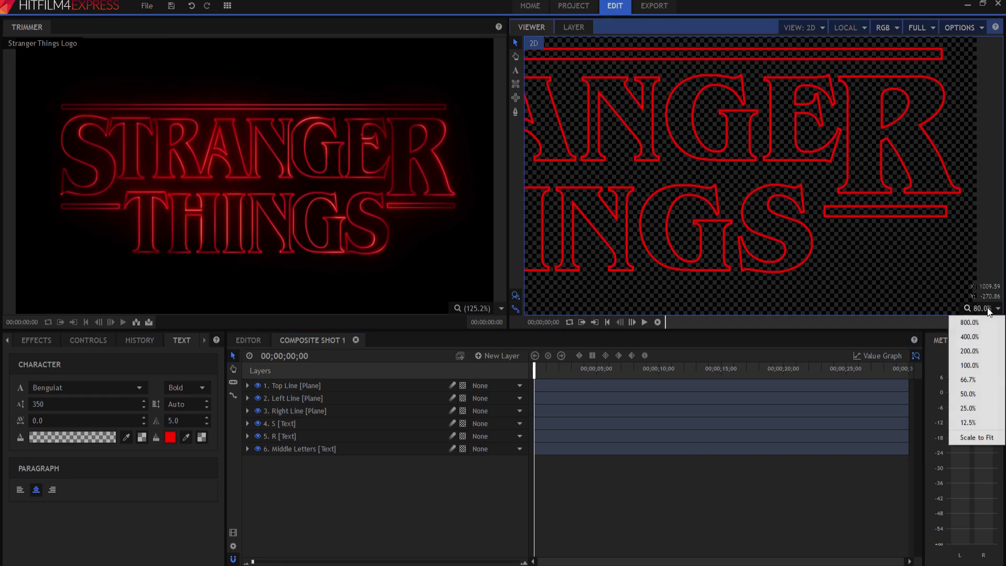
pyautogui.click(964, 440)
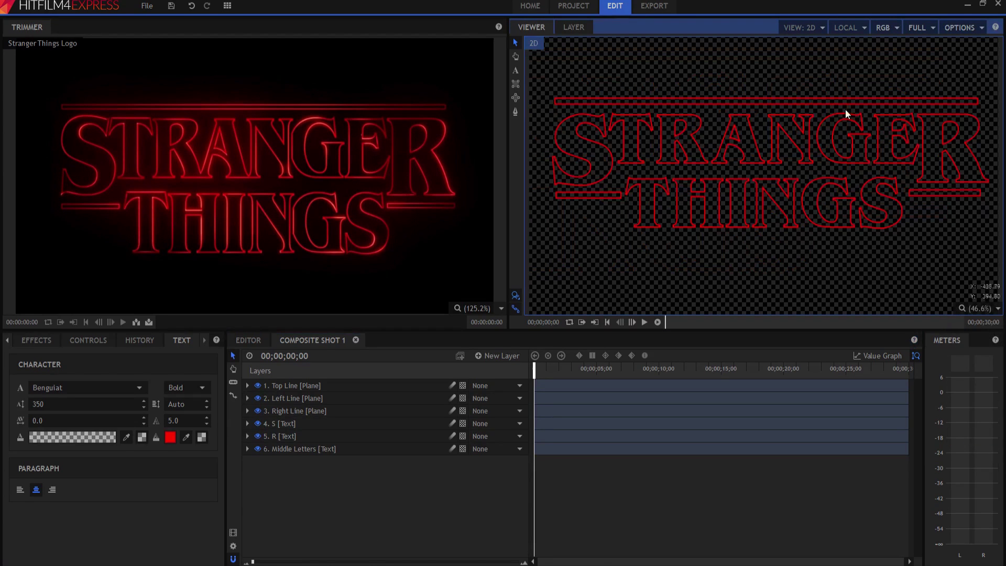
pyautogui.click(377, 502)
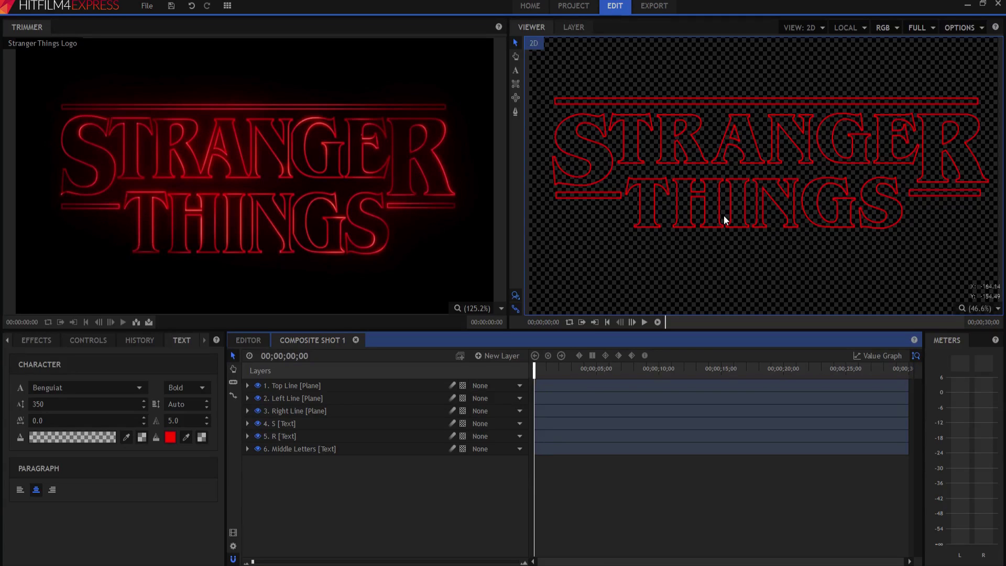
pyautogui.click(43, 339)
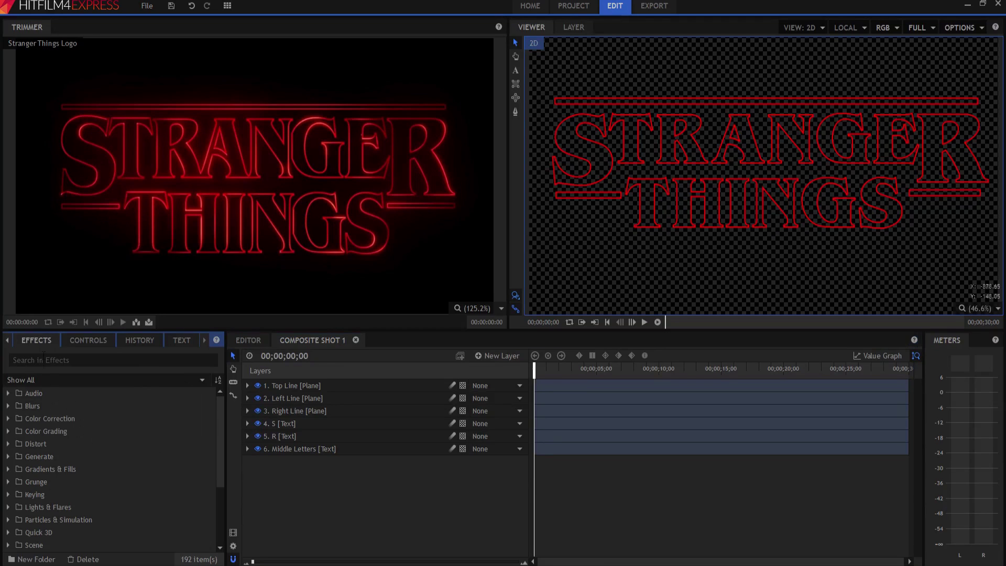
pyautogui.write('Glow')
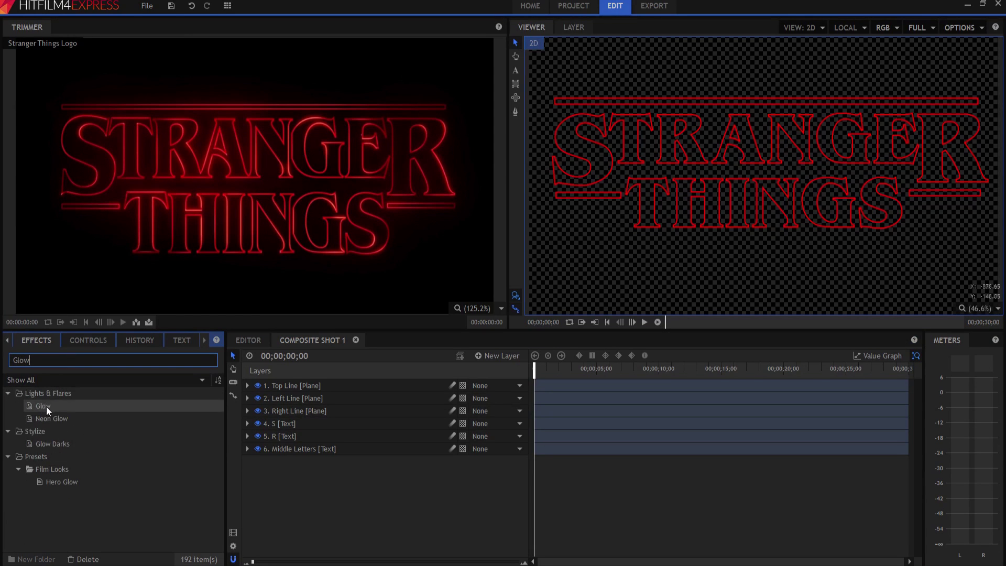
pyautogui.moveTo(47, 407); pyautogui.dragTo(296, 397)
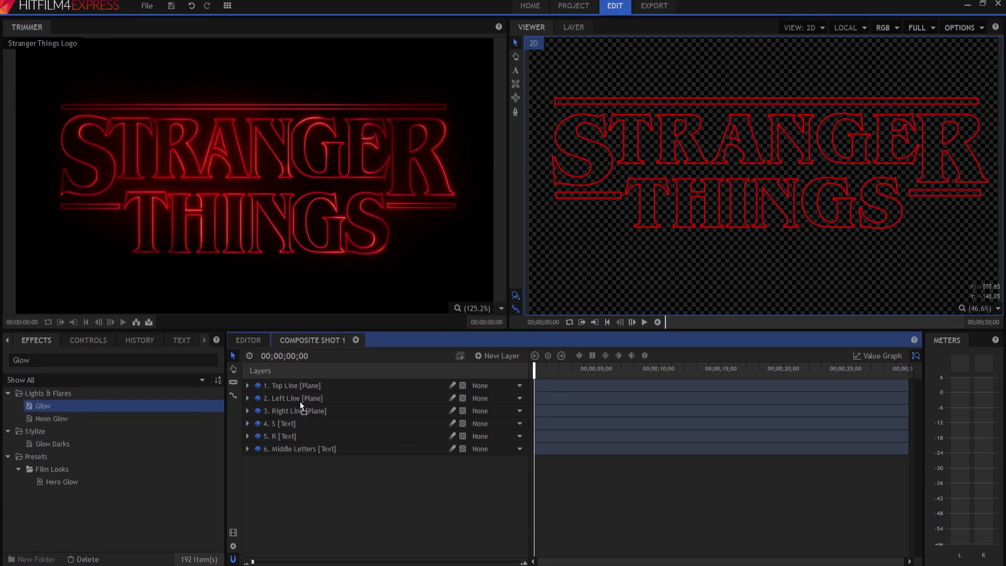
pyautogui.moveTo(310, 450); pyautogui.dragTo(43, 410)
# Add a grade layer above all the line and text layers and leave it selected
pyautogui.click(502, 356)
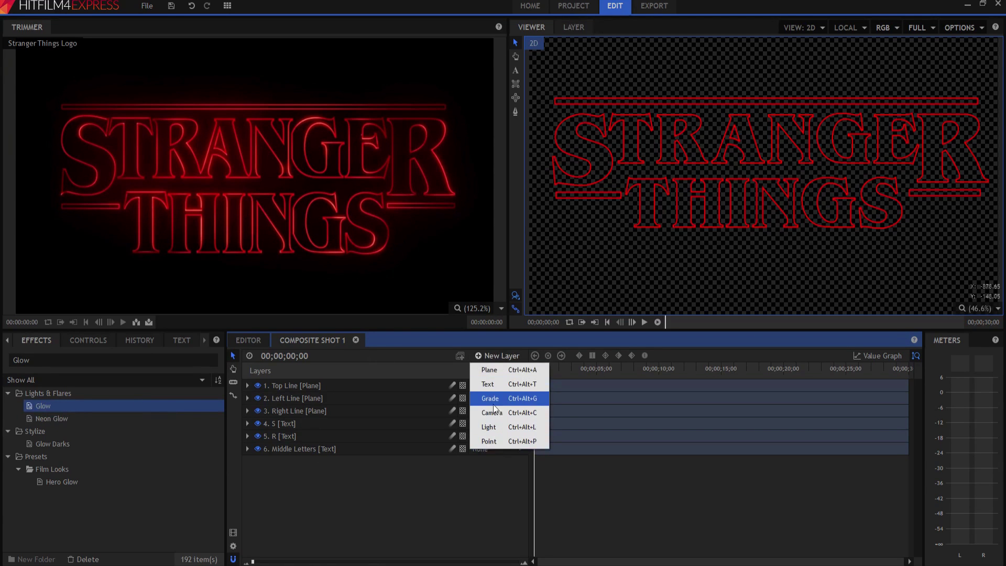
pyautogui.click(522, 401)
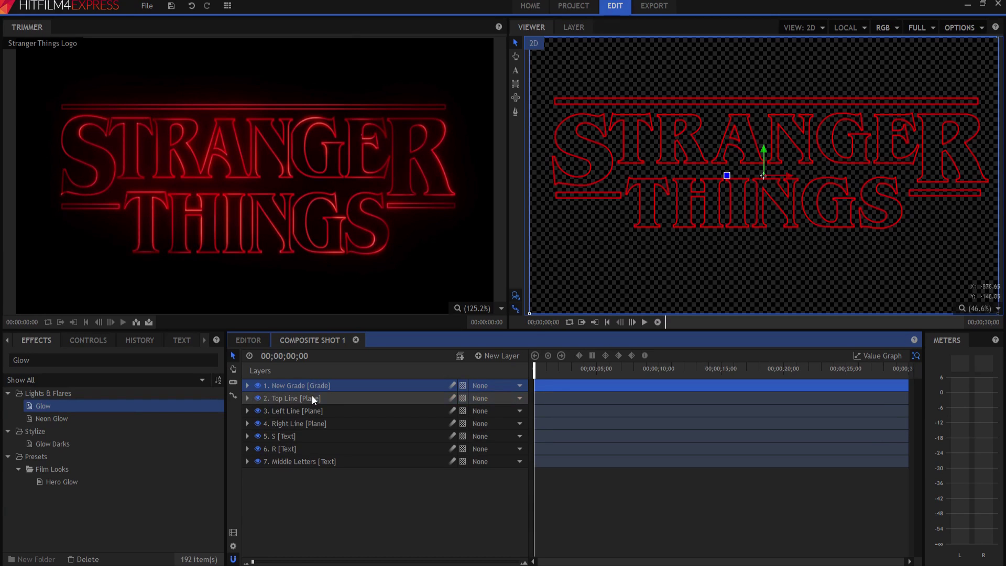
pyautogui.moveTo(311, 470); pyautogui.dragTo(328, 399)
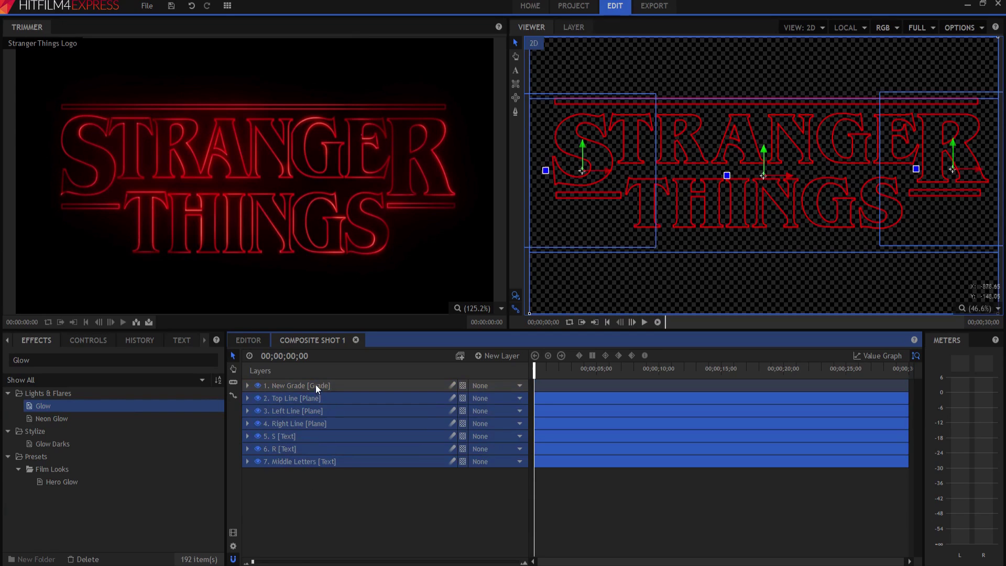
pyautogui.click(315, 386)
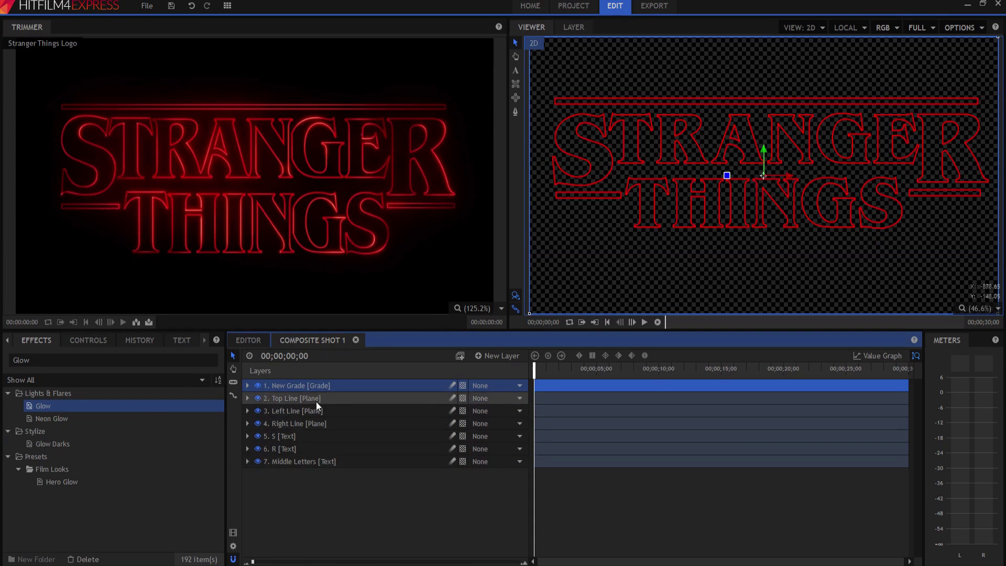
# Apply the Glow effect to the New Grade layer and set its intensity to 3.5
pyautogui.moveTo(49, 405); pyautogui.dragTo(309, 385)
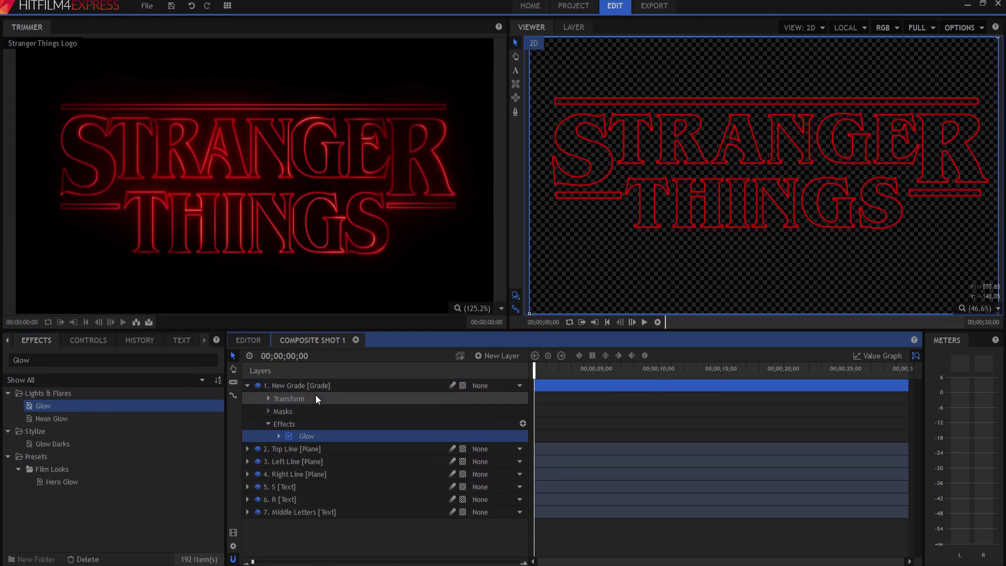
pyautogui.click(279, 436)
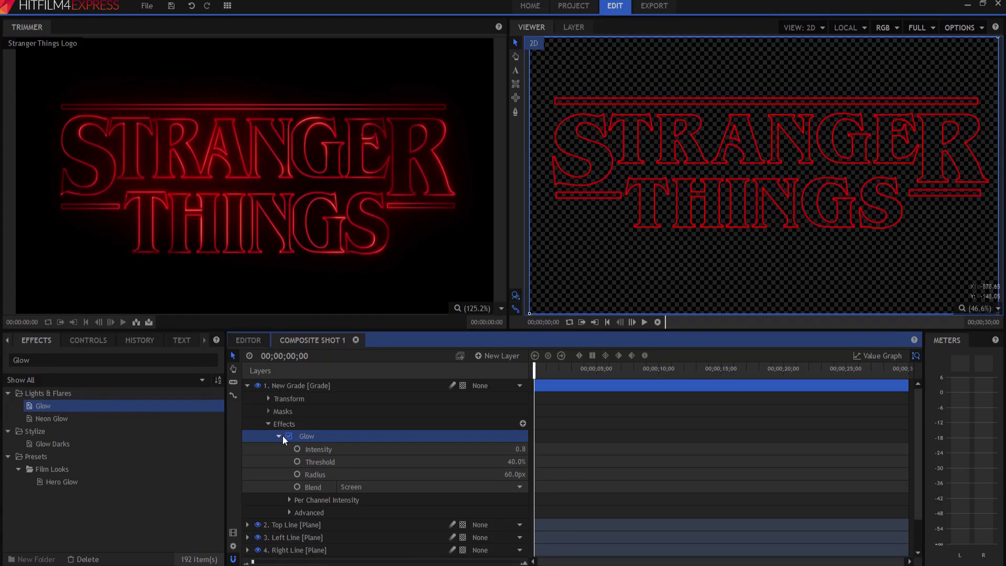
pyautogui.click(521, 449)
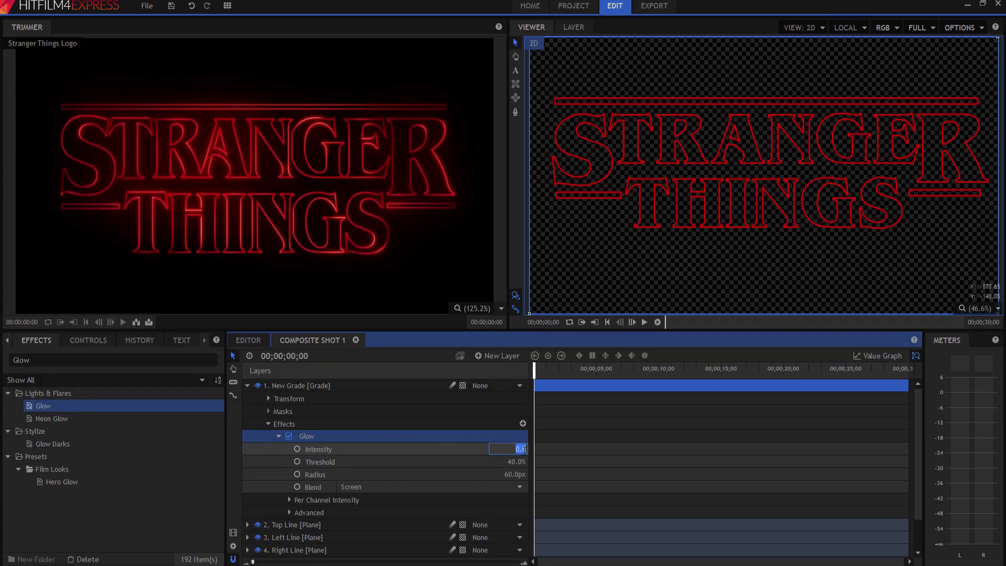
pyautogui.write('3.5')
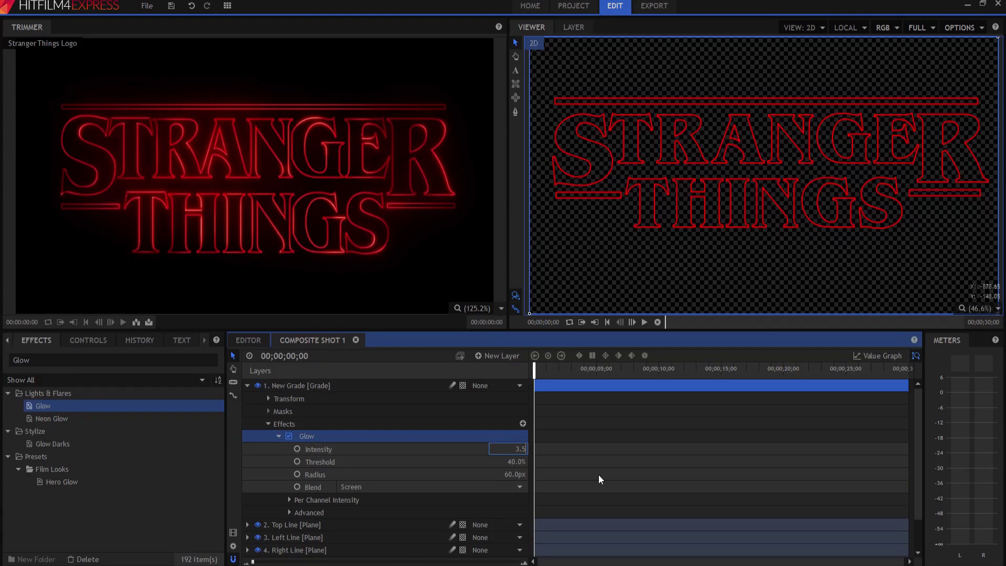
pyautogui.press('Return')
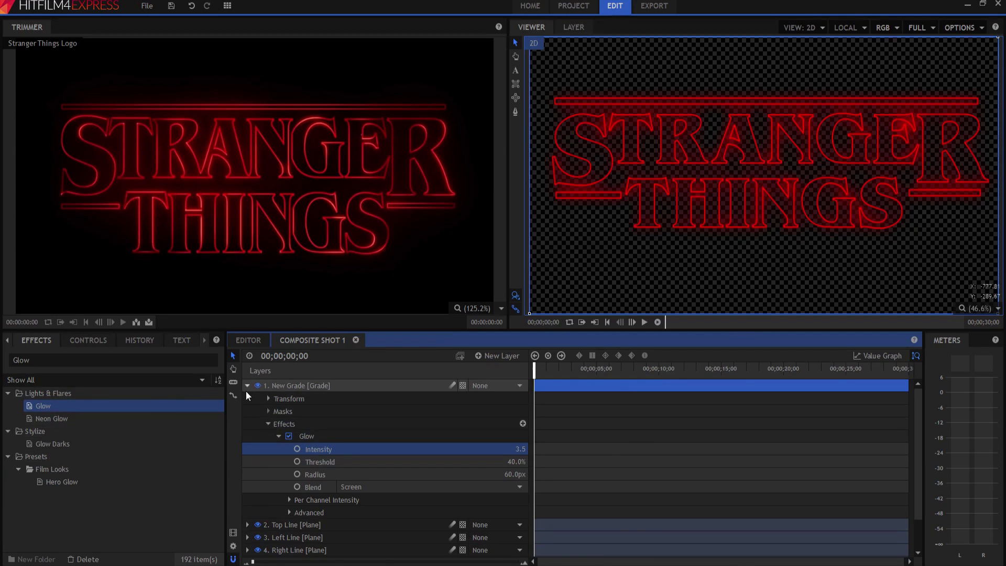
pyautogui.click(279, 436)
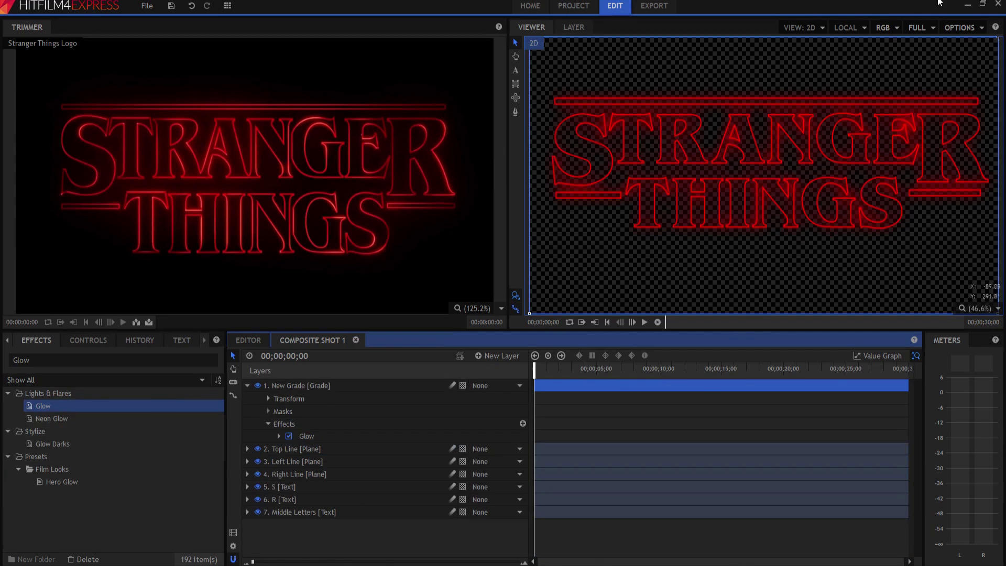
# Add the Neon Glow effect below Glow on the grade layer and set its color to pure red, #ff0000
pyautogui.moveTo(42, 421); pyautogui.dragTo(230, 432)
pyautogui.moveTo(296, 442); pyautogui.dragTo(317, 441)
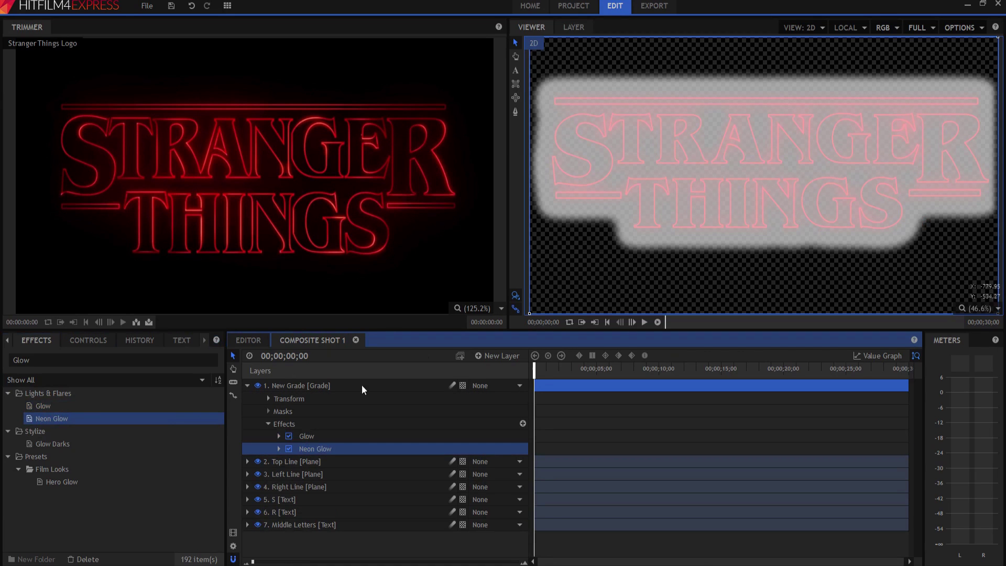
pyautogui.click(279, 449)
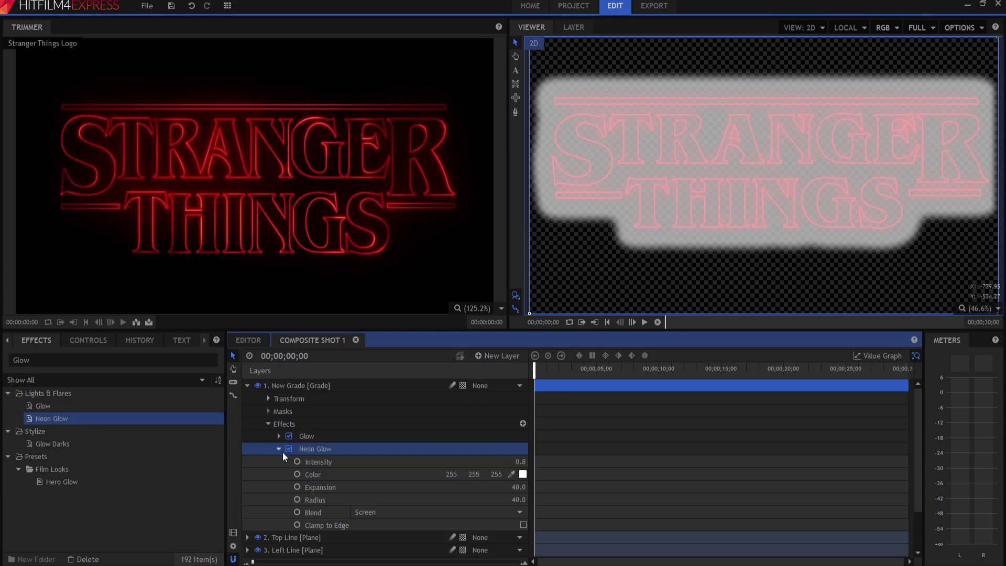
pyautogui.click(523, 474)
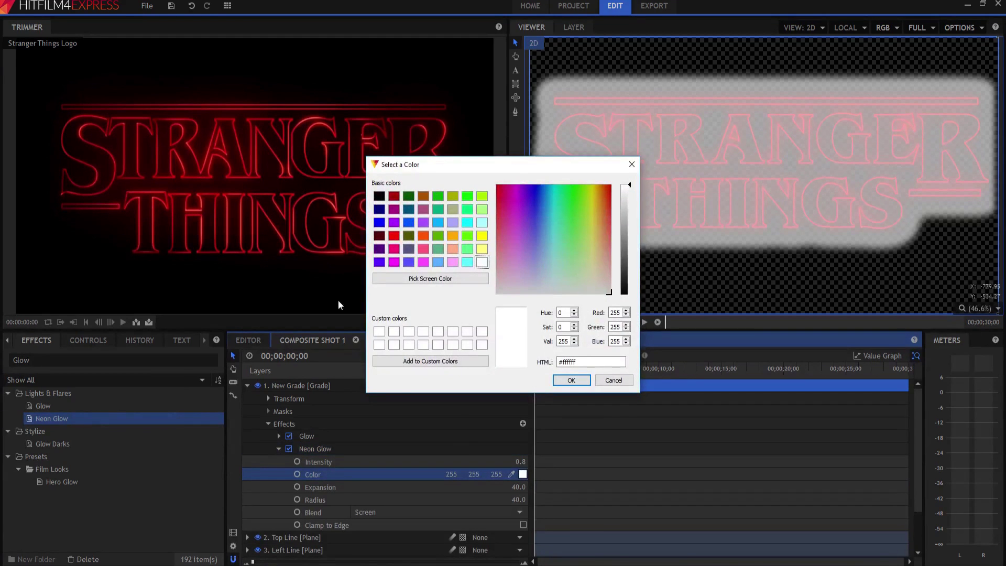
pyautogui.click(393, 236)
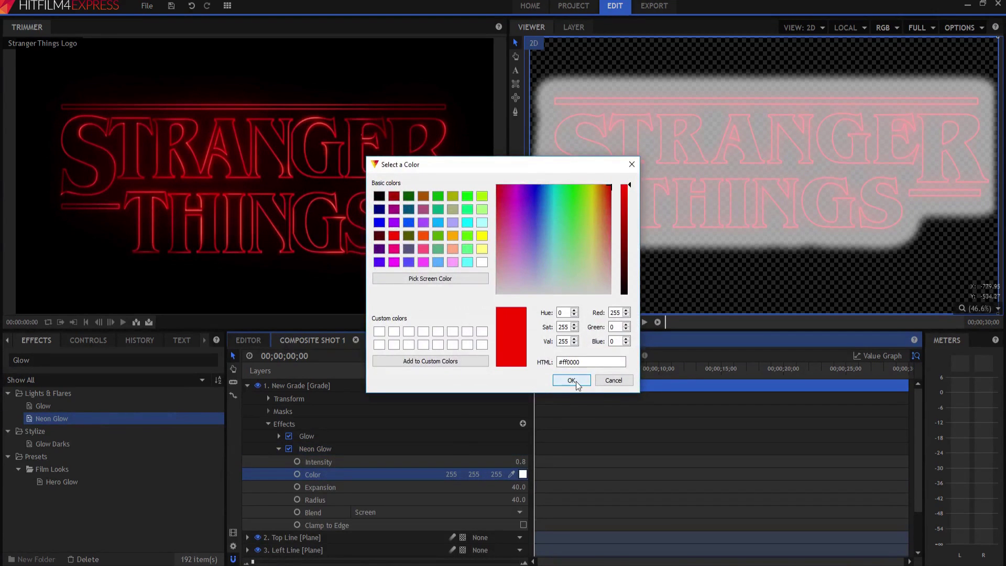
pyautogui.click(577, 381)
# Set the Neon Glow intensity to 0.4 and its radius to 250, and collapse the effect's settings
pyautogui.click(520, 461)
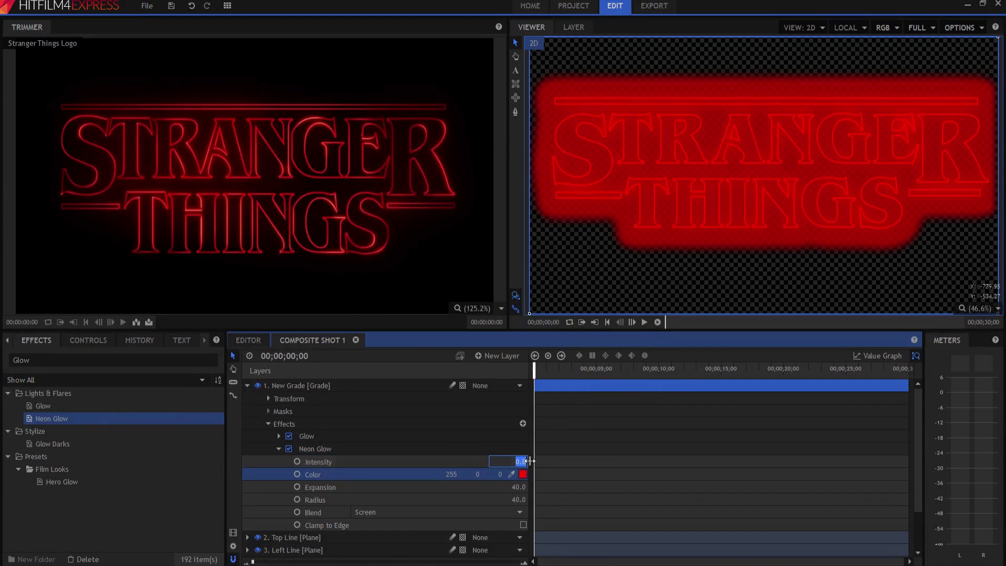
pyautogui.write('.4')
pyautogui.press('Return')
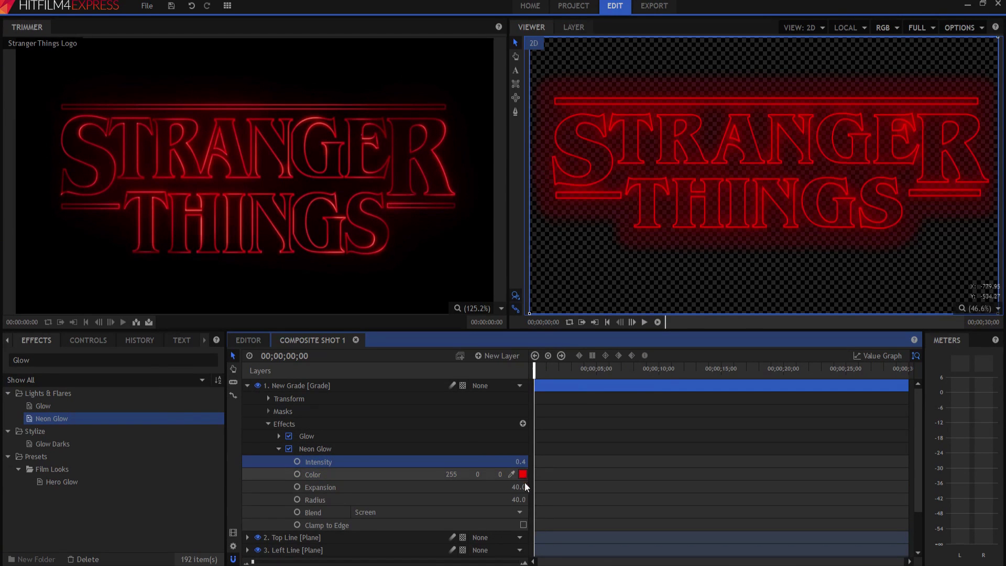
pyautogui.click(518, 499)
pyautogui.write('250')
pyautogui.press('Return')
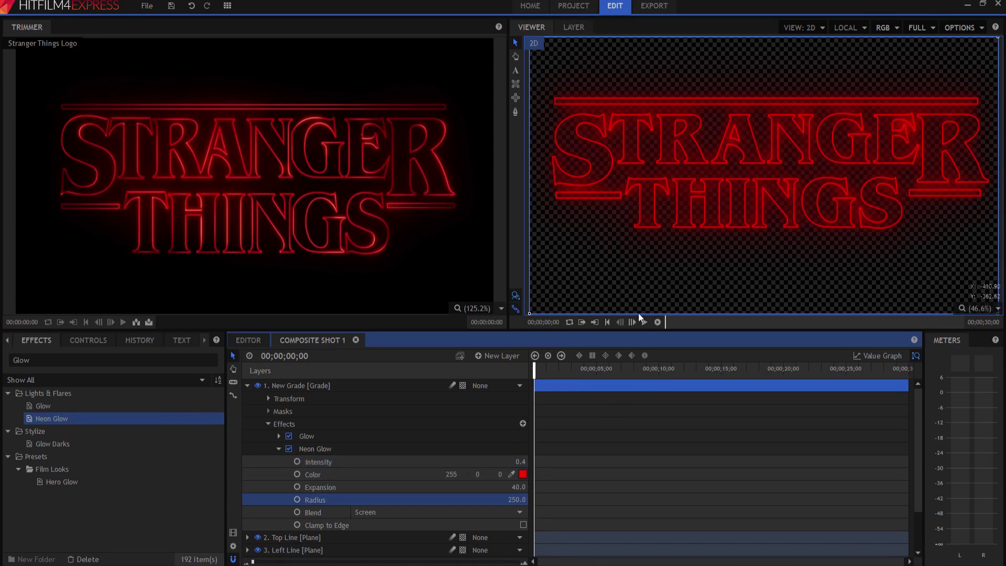
pyautogui.click(279, 448)
# Compare the logo with the Neon Glow and Glow effects switched off and on, and collapse and deselect the grade layer
pyautogui.click(288, 448)
pyautogui.click(289, 449)
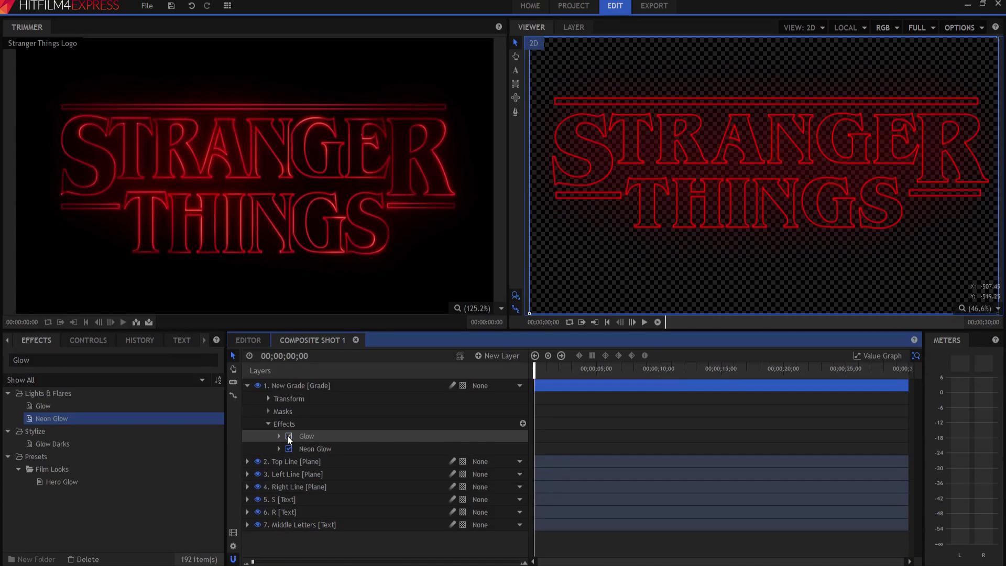
pyautogui.click(289, 436)
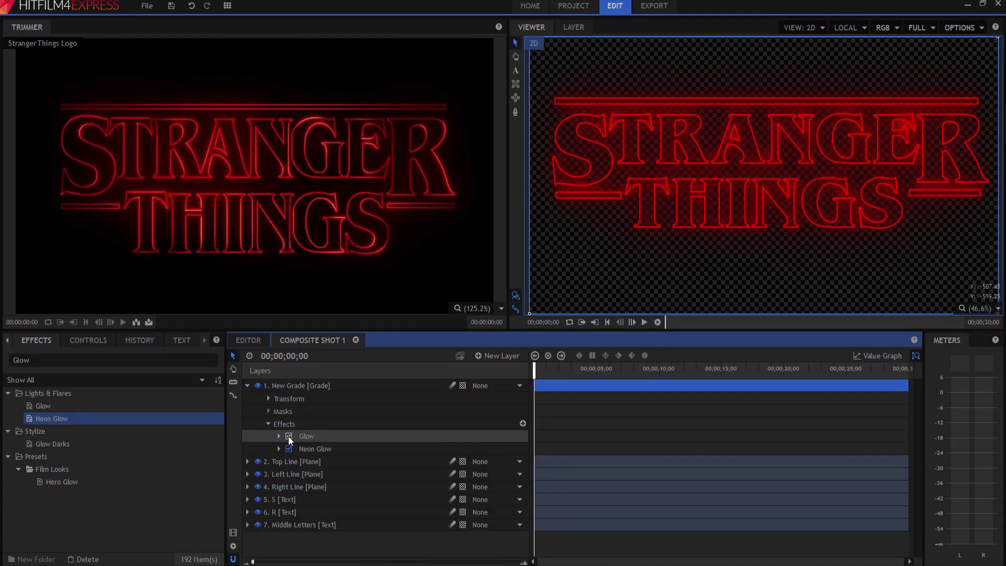
pyautogui.click(248, 384)
pyautogui.click(314, 498)
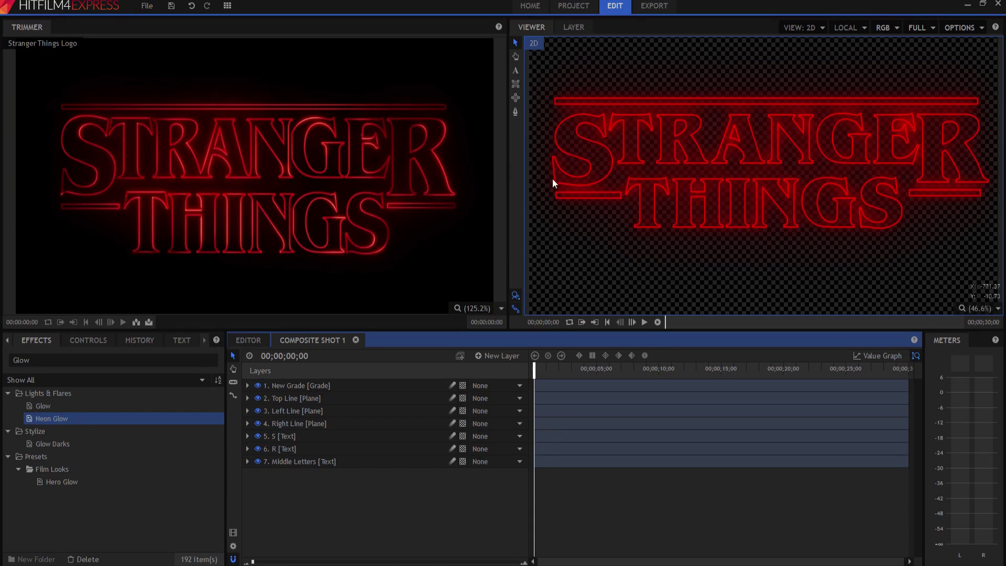
# Create a 1080p composite shot named Final and add Composite Shot 1 to it as a layer
pyautogui.click(7, 340)
pyautogui.click(29, 340)
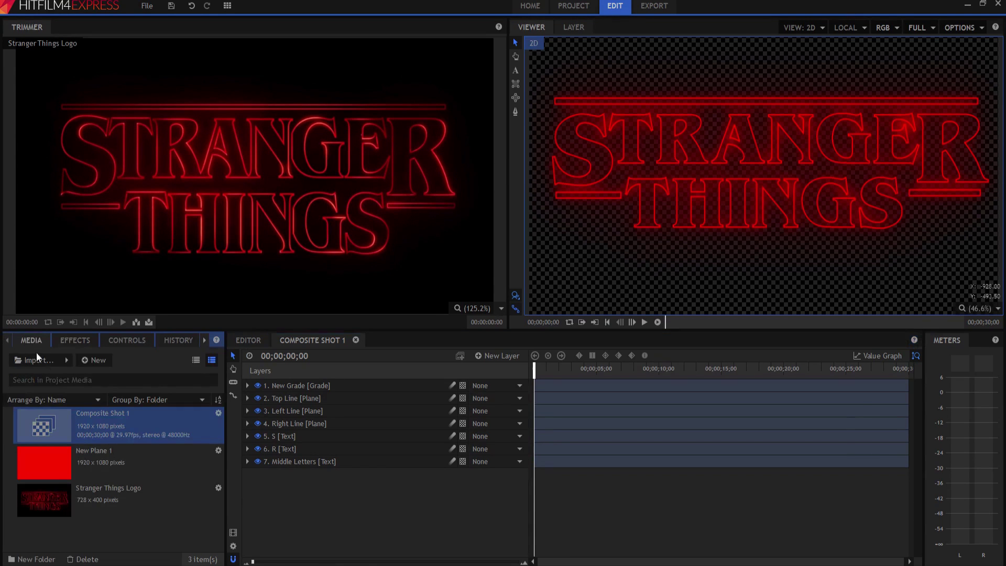
pyautogui.click(91, 363)
pyautogui.click(97, 374)
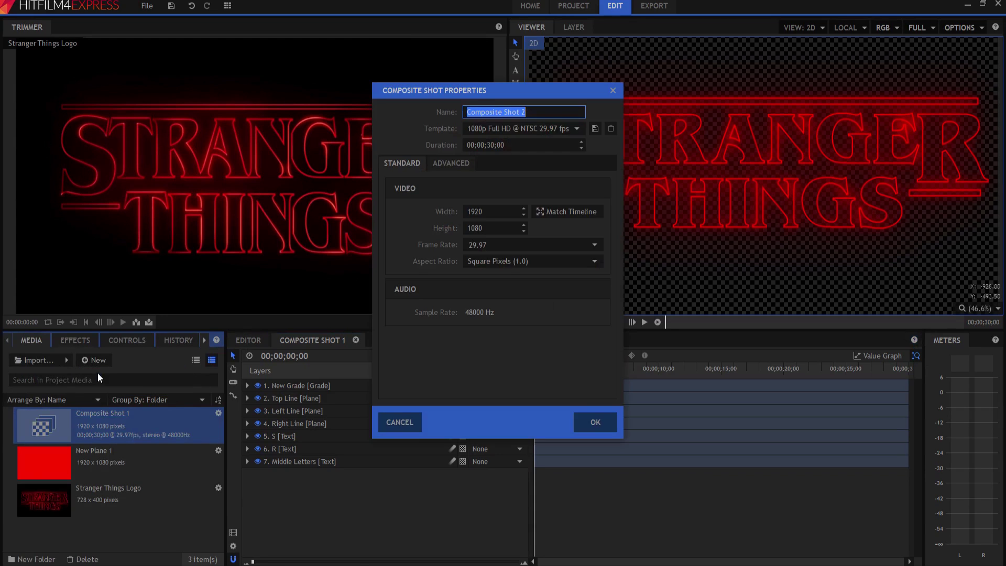
pyautogui.write('Final')
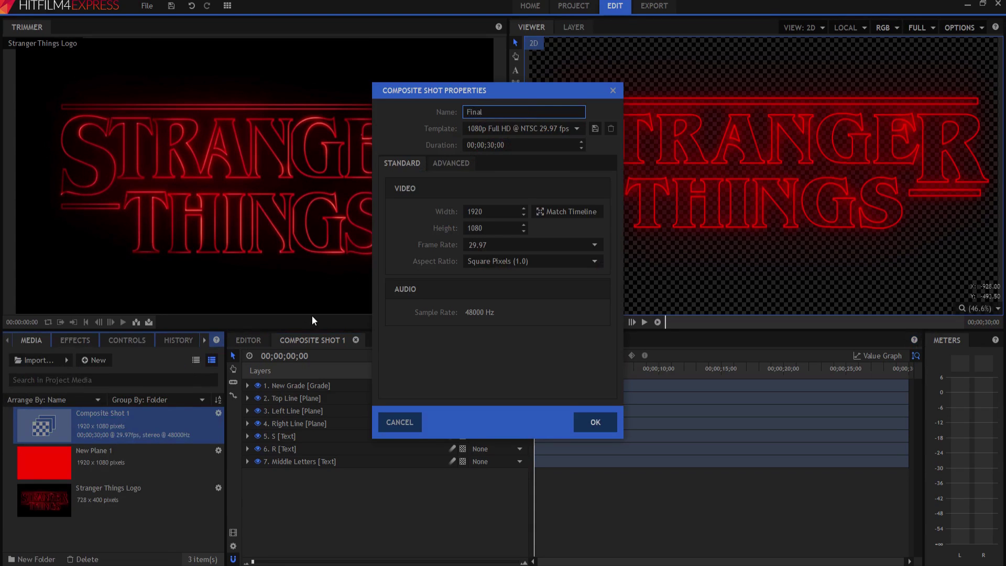
pyautogui.press('Return')
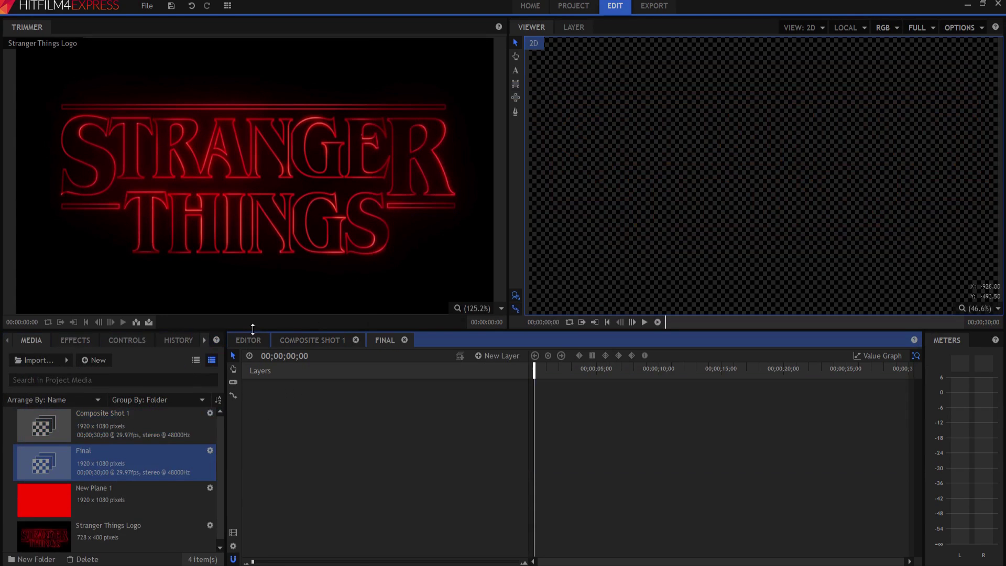
pyautogui.click(87, 422)
pyautogui.moveTo(88, 421); pyautogui.dragTo(312, 401)
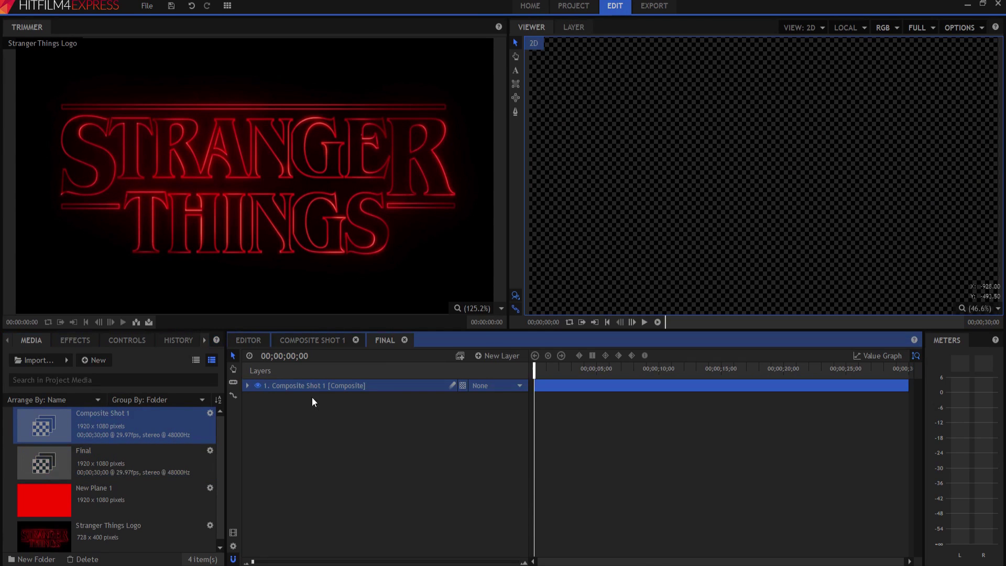
# Unlink the scale of the Composite Shot 1 layer and set its vertical scale to 130%
pyautogui.click(248, 386)
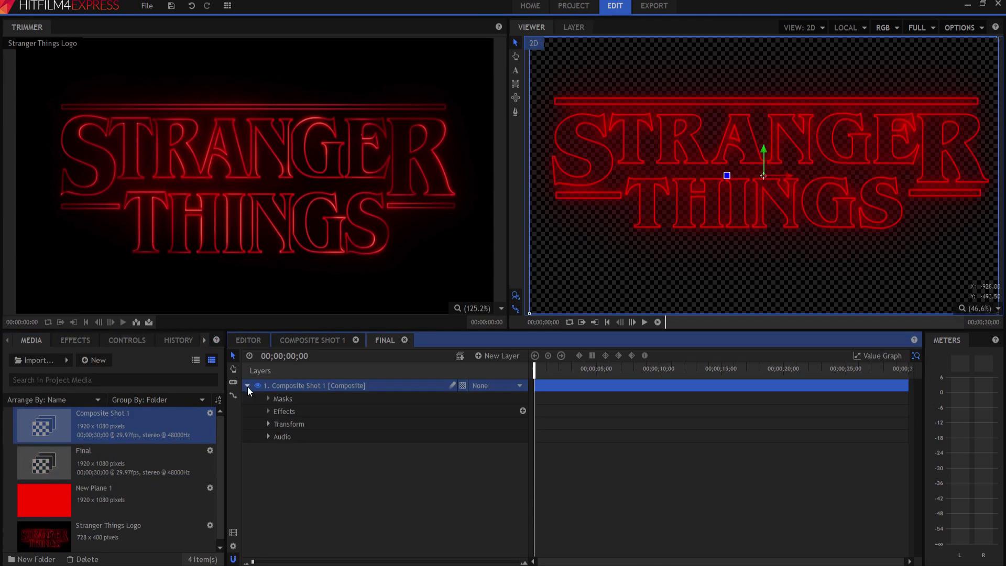
pyautogui.click(268, 423)
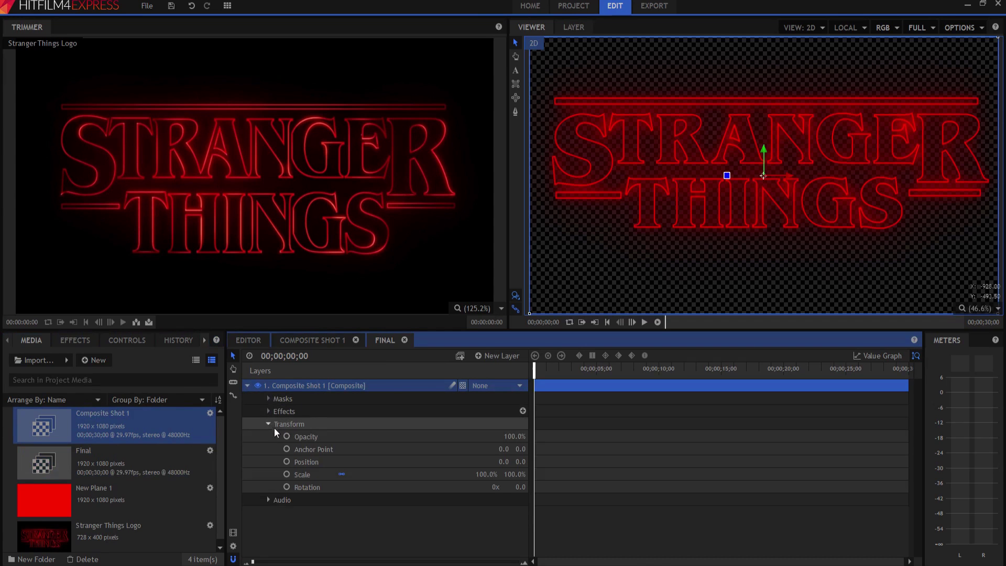
pyautogui.click(341, 474)
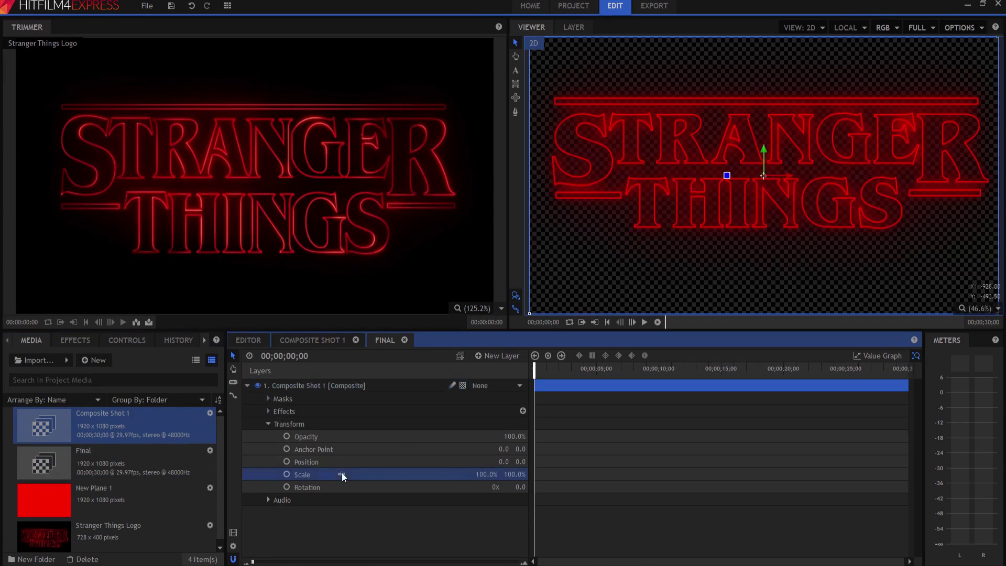
pyautogui.click(513, 475)
pyautogui.press('Return')
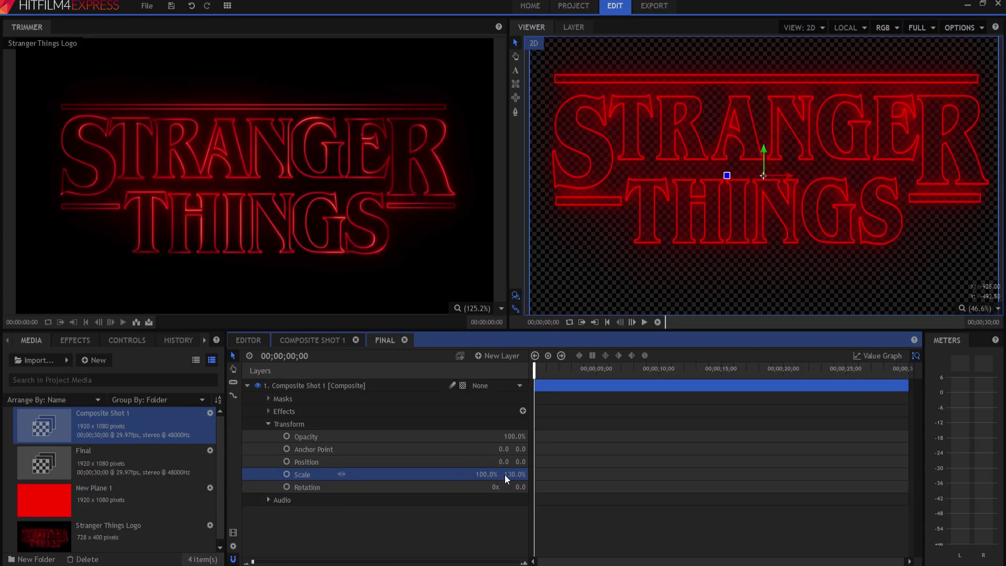
pyautogui.click(247, 385)
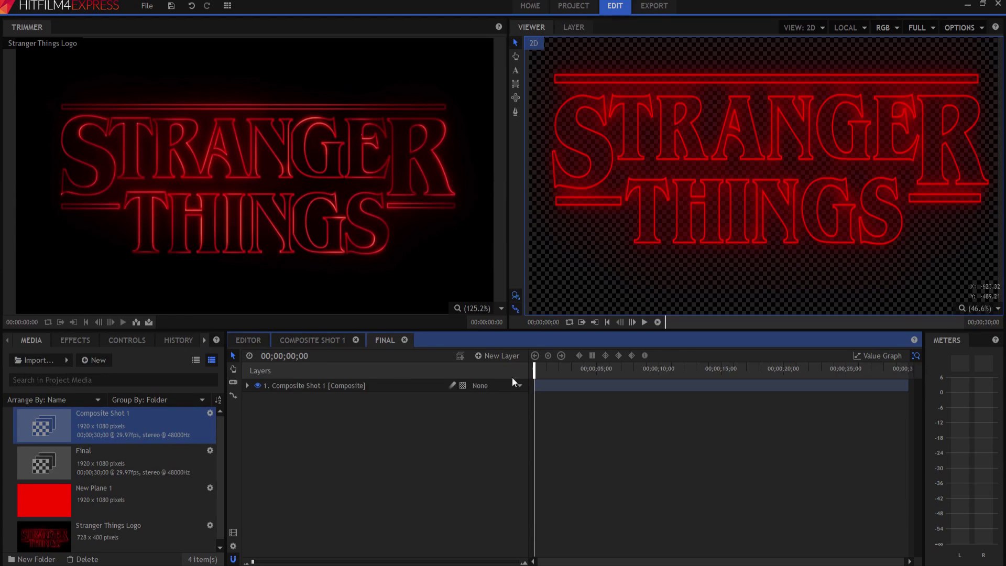
# Move the Composite Shot 1 layer slightly down and left to center the logo in the frame, and deselect it
pyautogui.click(348, 385)
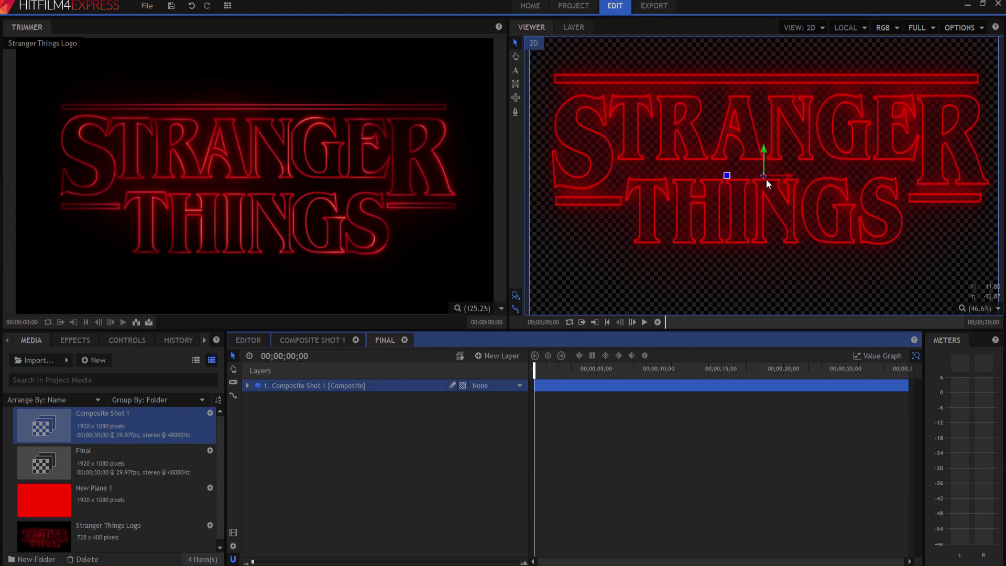
pyautogui.click(762, 177)
pyautogui.moveTo(761, 175); pyautogui.dragTo(755, 190)
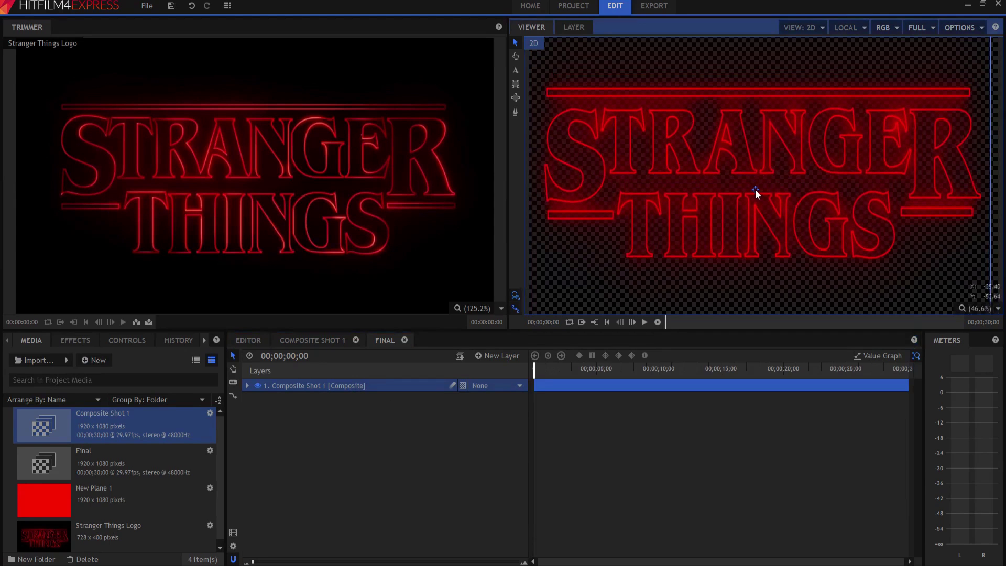
pyautogui.click(385, 496)
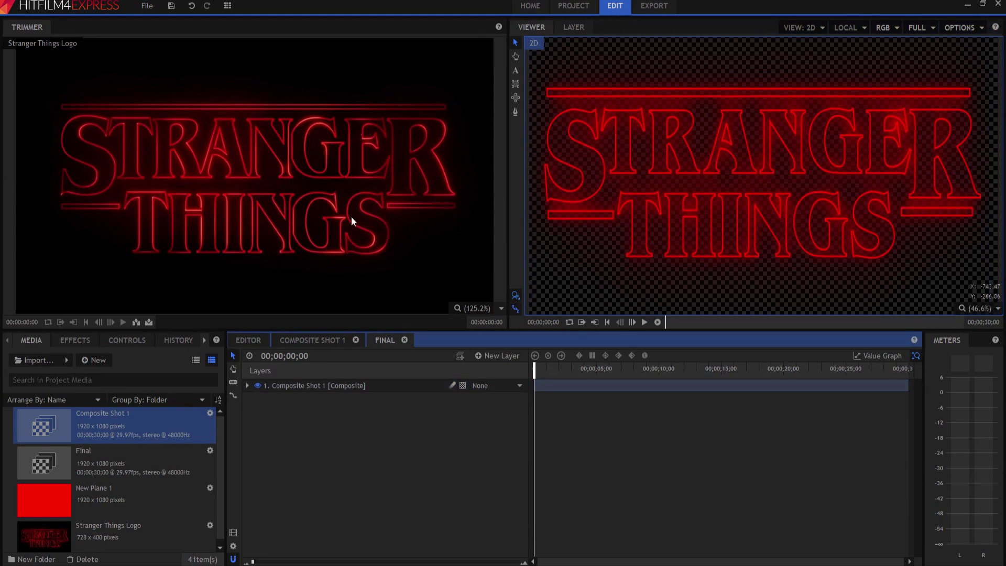